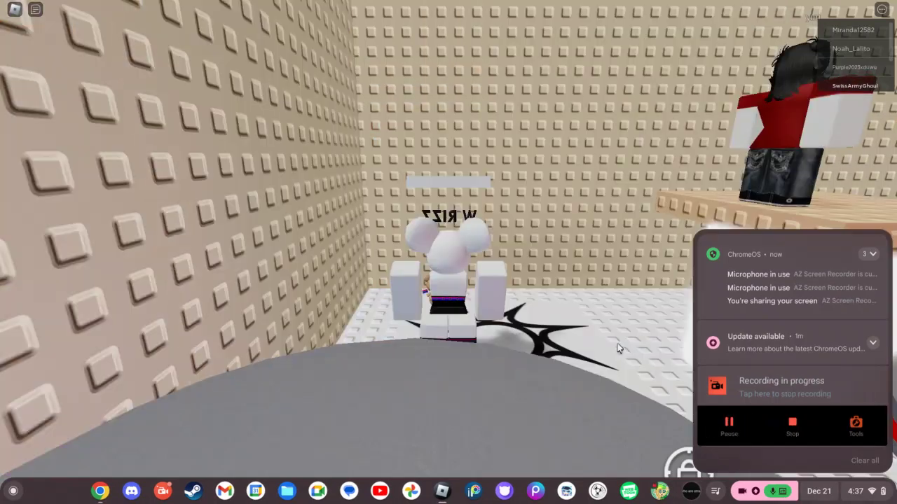
Step: Dismiss the system notifications and walk from the star spawn onto the tan platforms
left_click(621, 350)
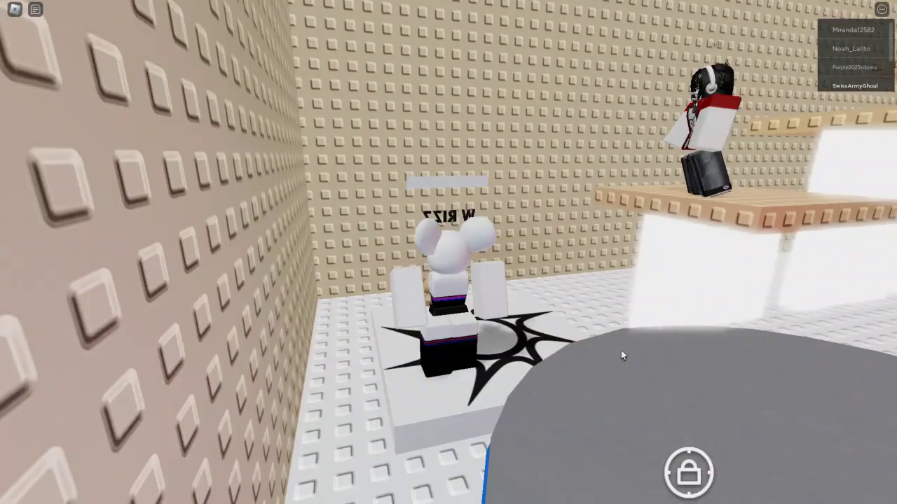
key("w")
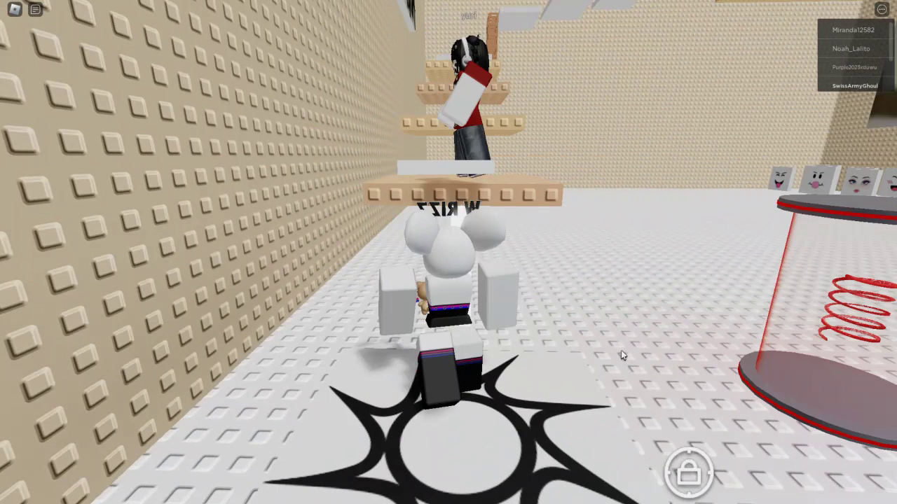
key("w")
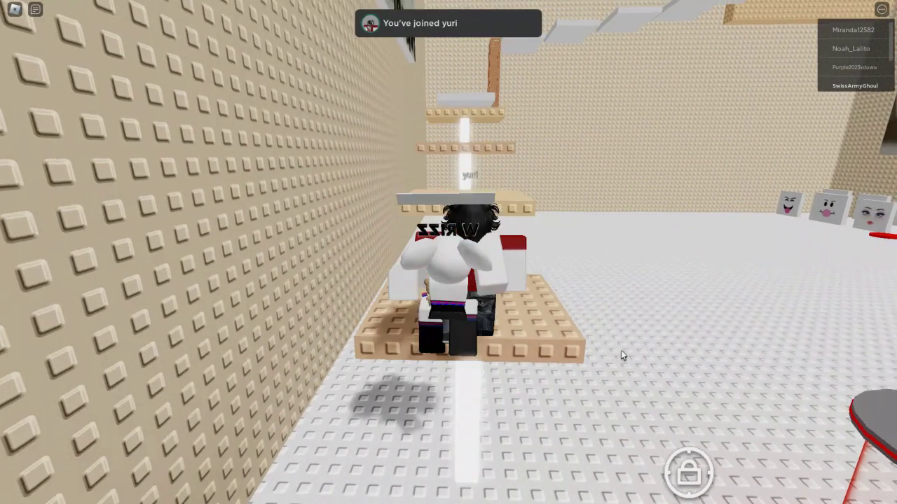
key("w")
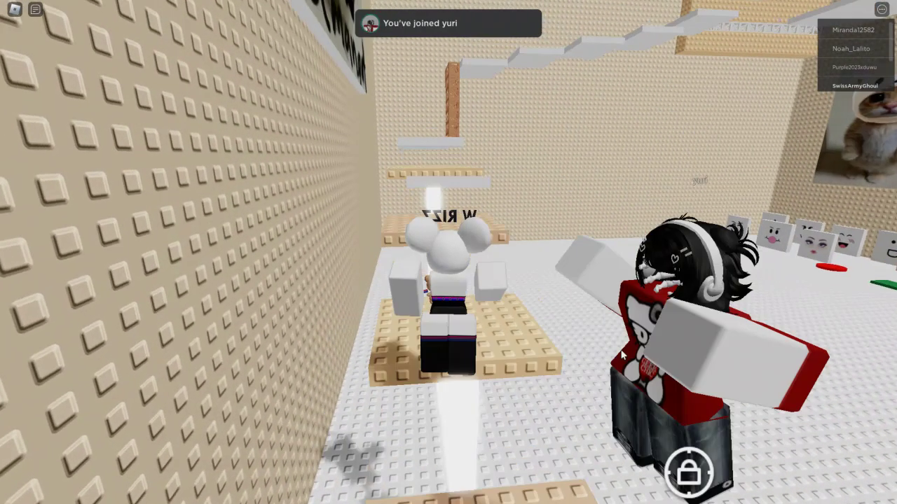
key("Right")
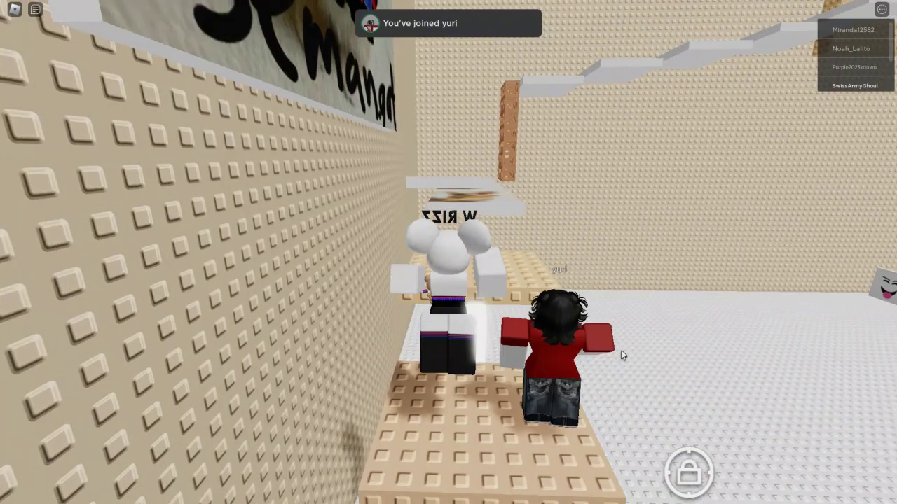
key("Left")
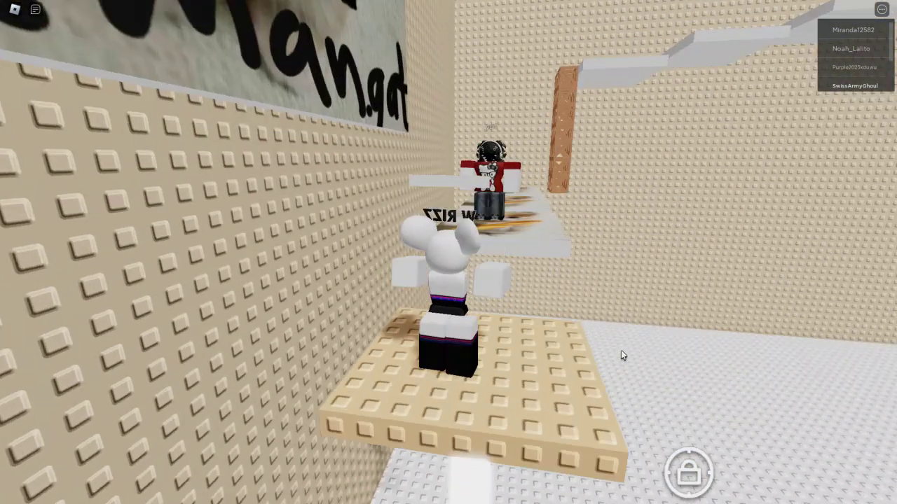
Step: Walk off the tan platform and turn toward the cat-poster room
key("w")
key("w")
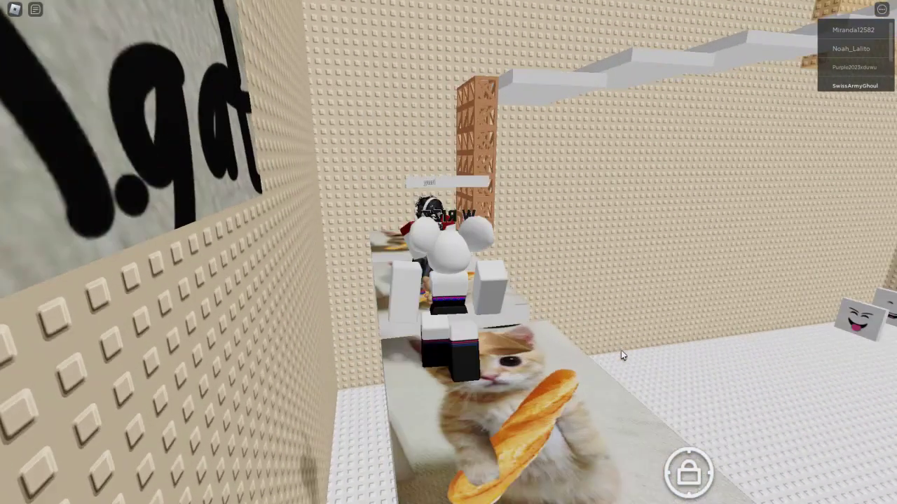
key("Left")
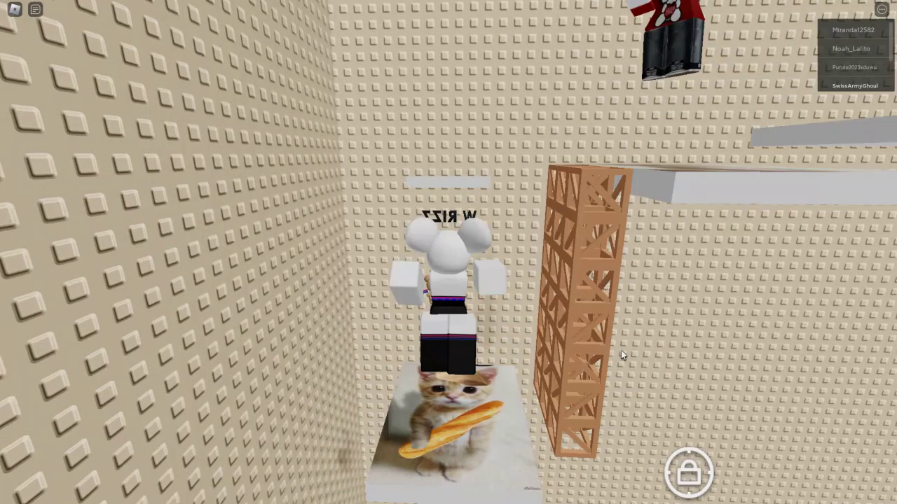
key("Right")
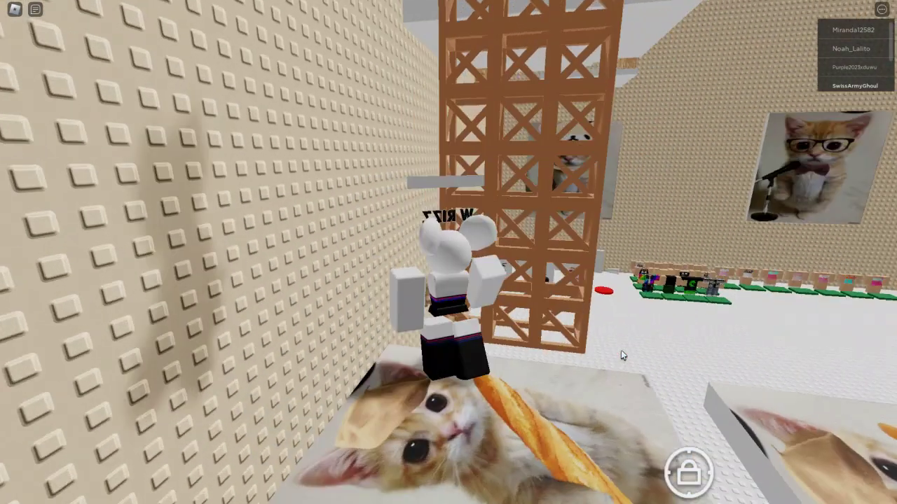
key("Right")
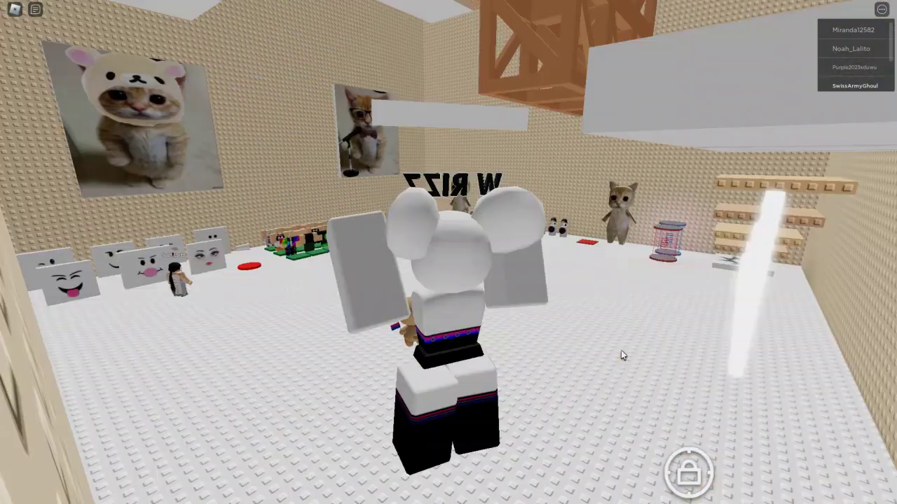
Step: Walk across the room past the cats and spring tube onto the star platform
key("w")
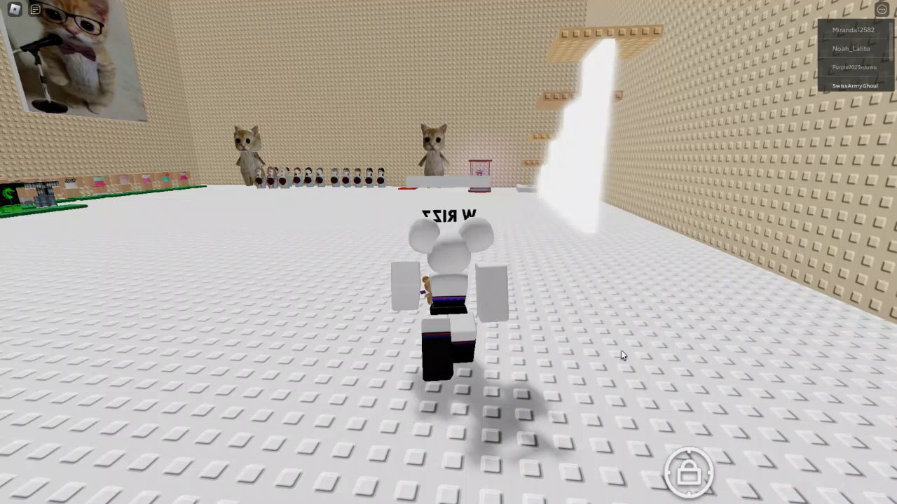
key("w")
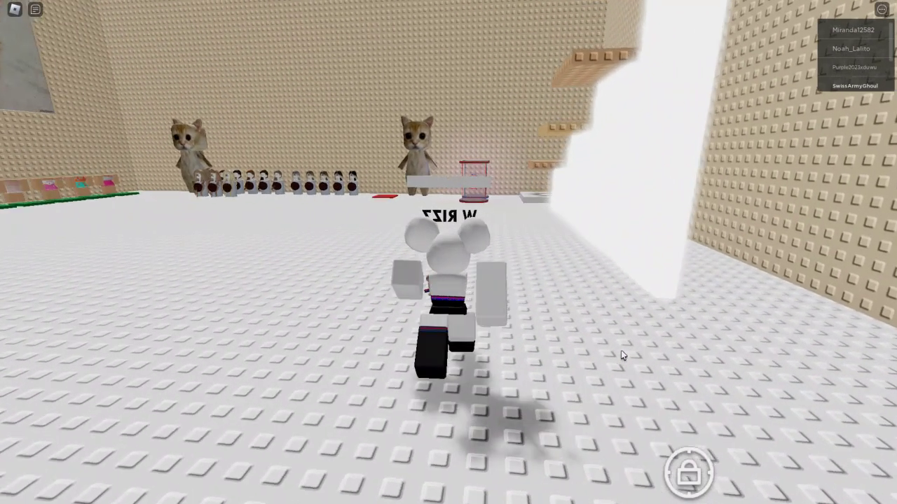
key("w")
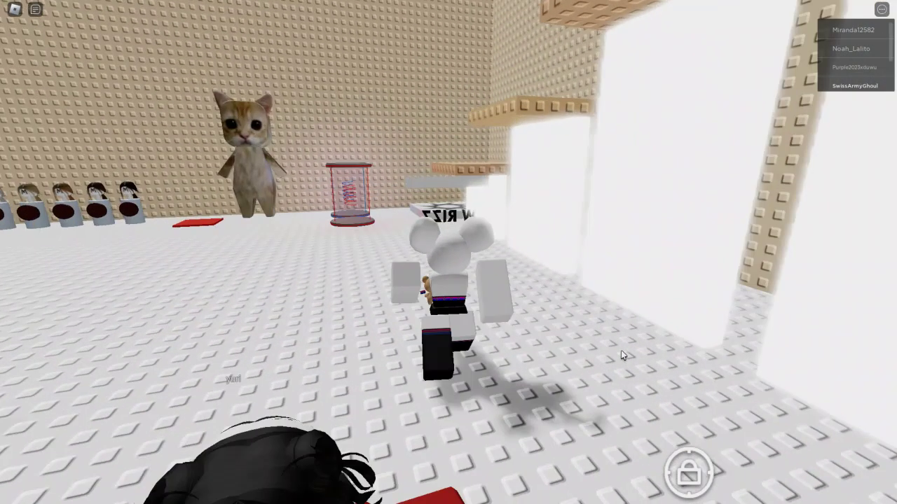
key("w")
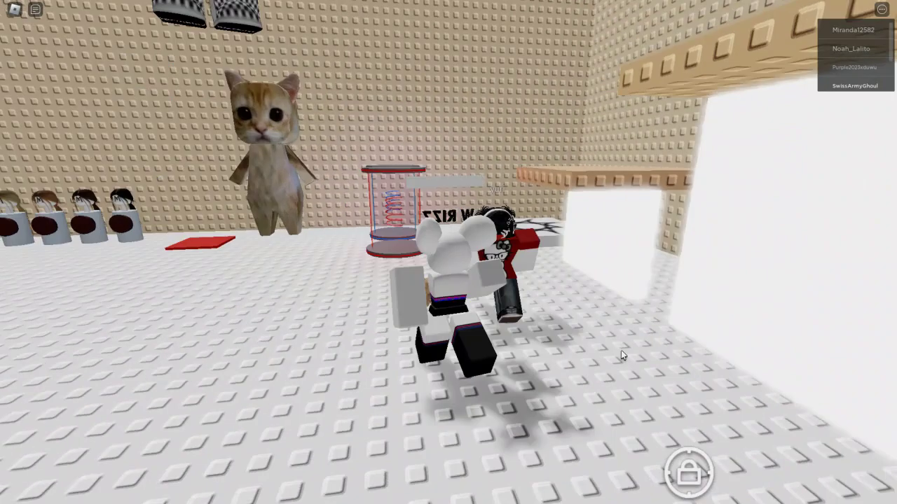
key("w")
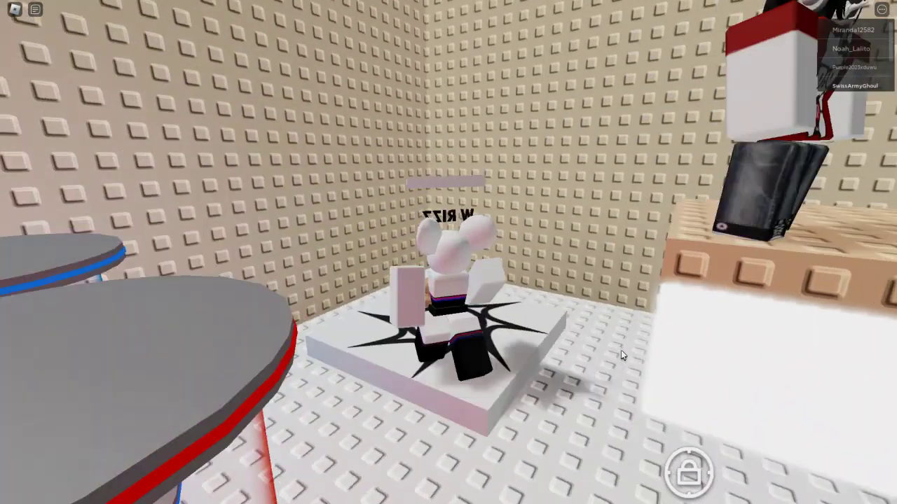
Step: Jump from the star platform onto the tan block and walk toward the truss
key("w")
key("space")
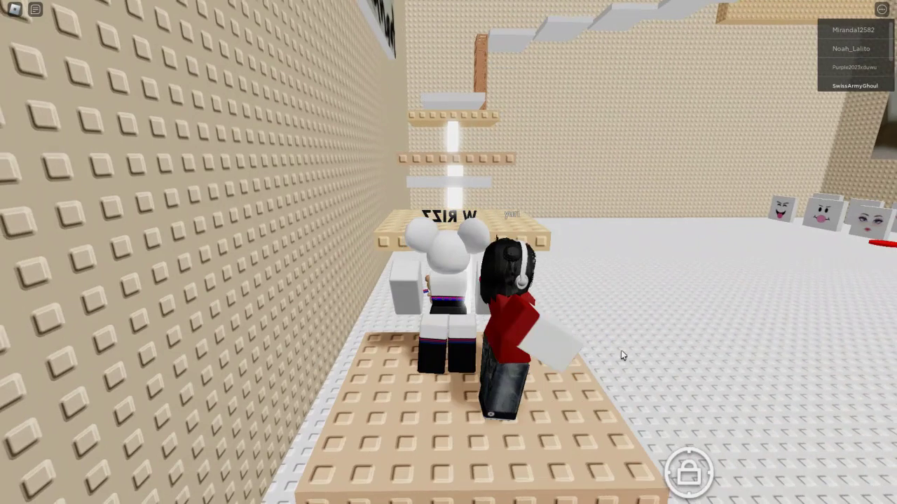
key("w")
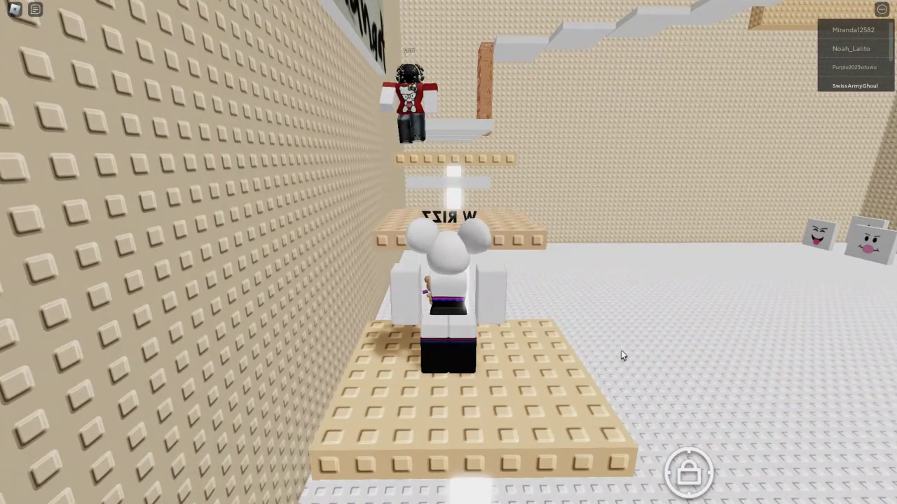
key("space")
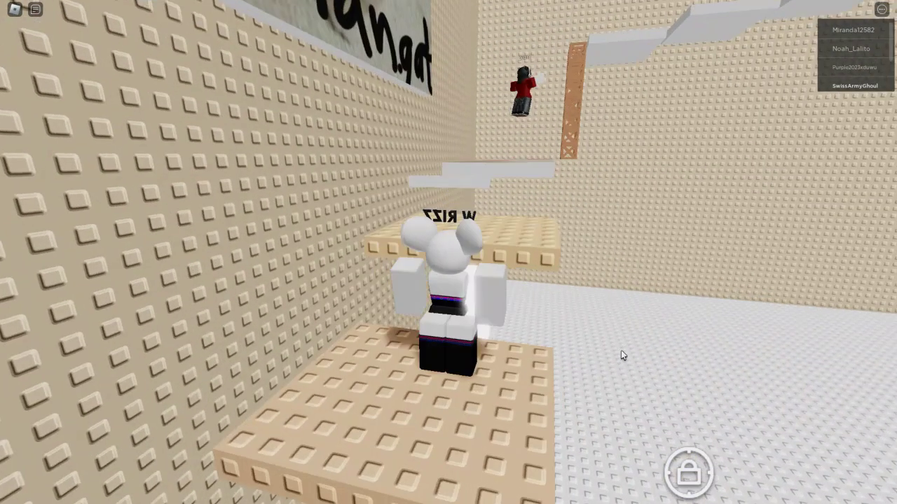
key("space")
key("space")
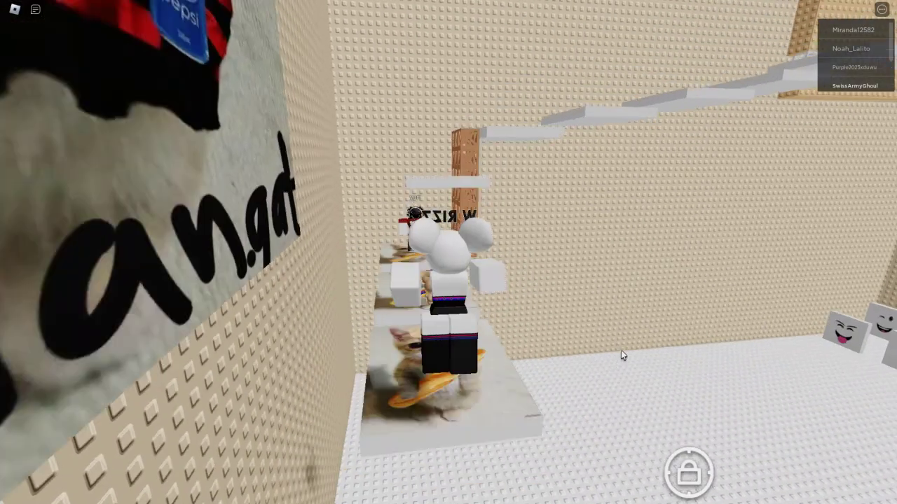
key("w")
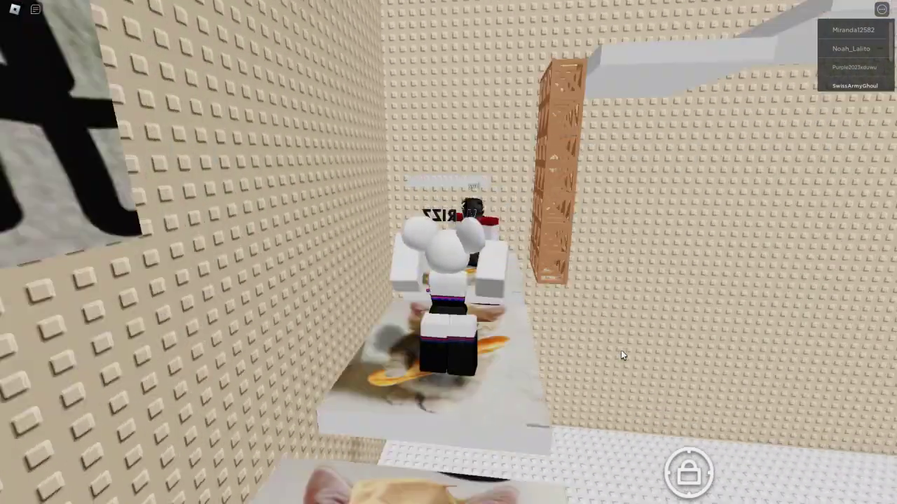
Step: Climb the truss onto the cat-picture platform and cross toward the left wall
key("d")
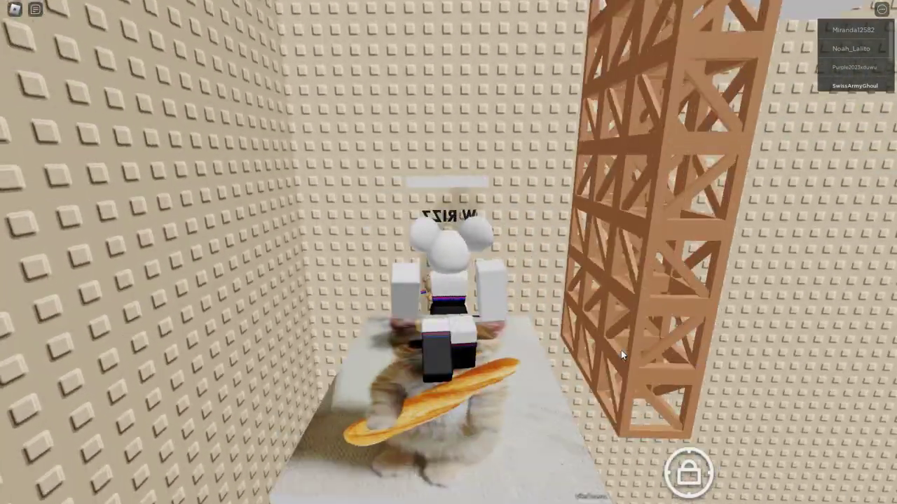
key("w")
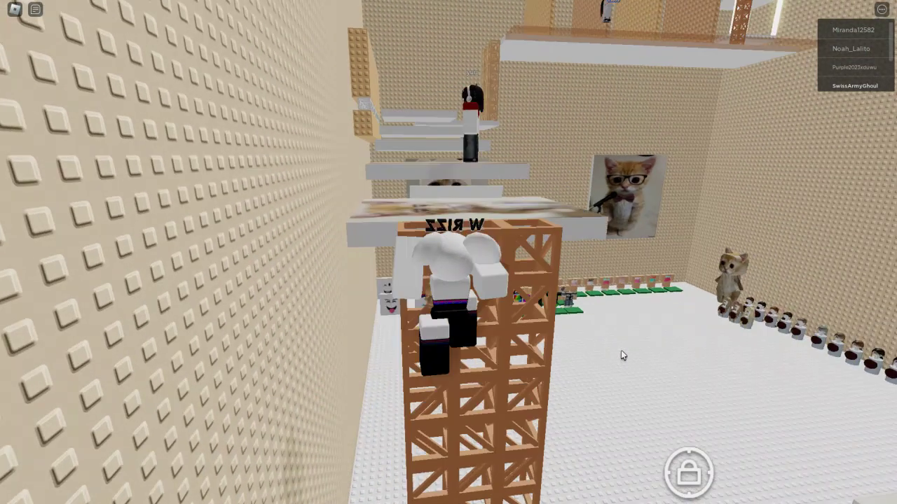
key("w")
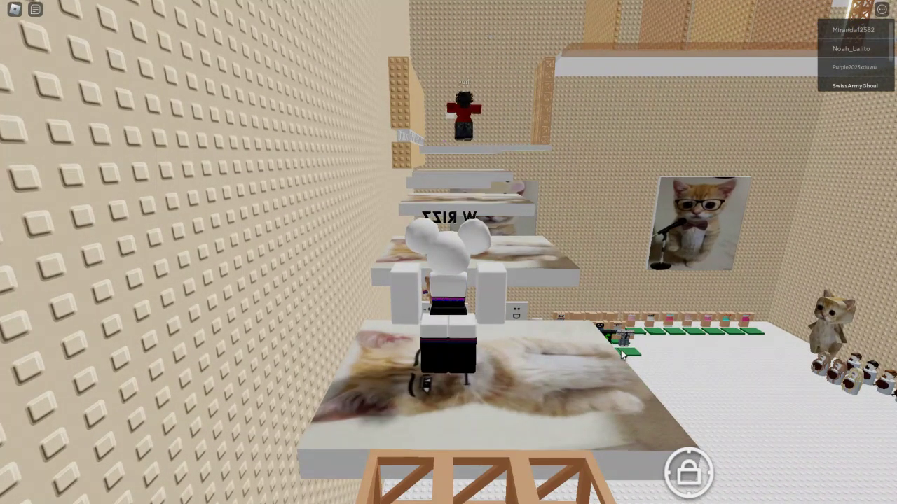
key("w")
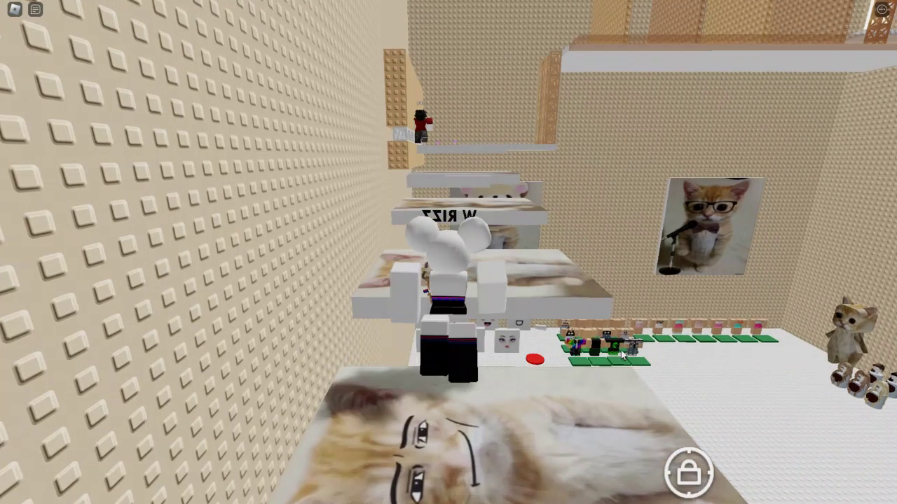
key("s")
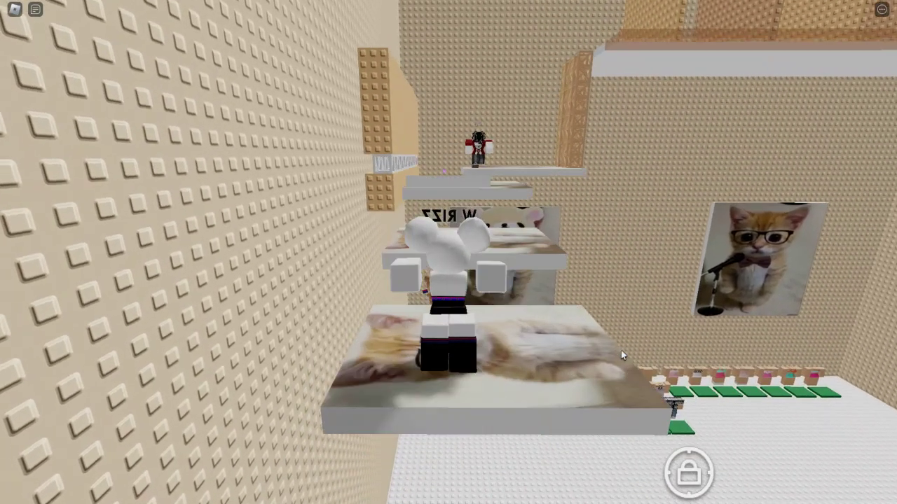
key("a")
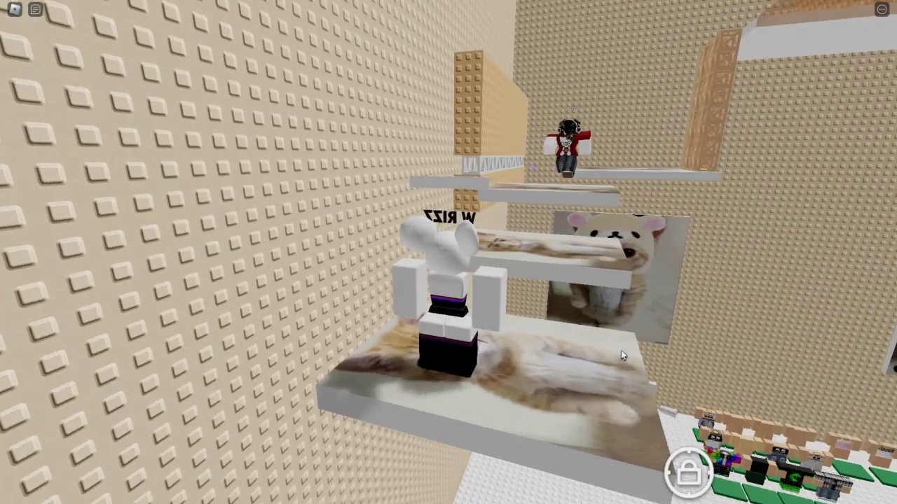
Step: Jump up to the upper ledge, then drop onto the lying-cat platform
key("space")
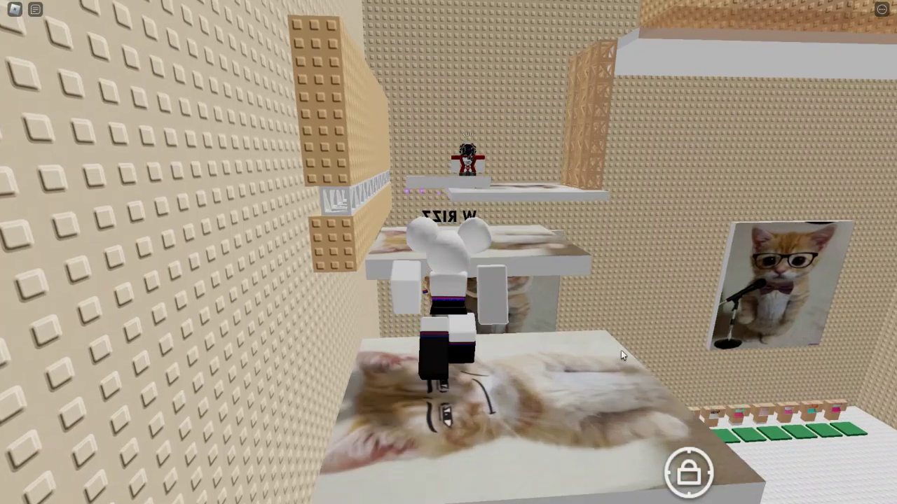
key("d")
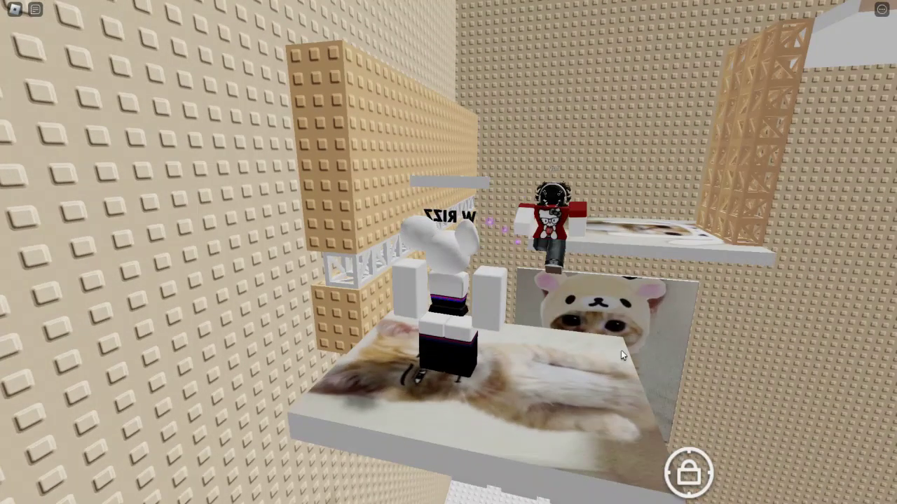
key("space")
key("w")
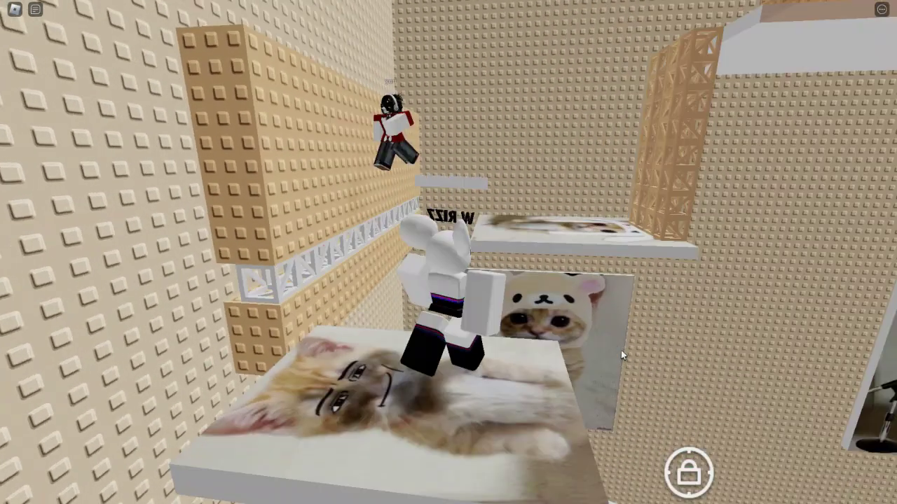
key("s")
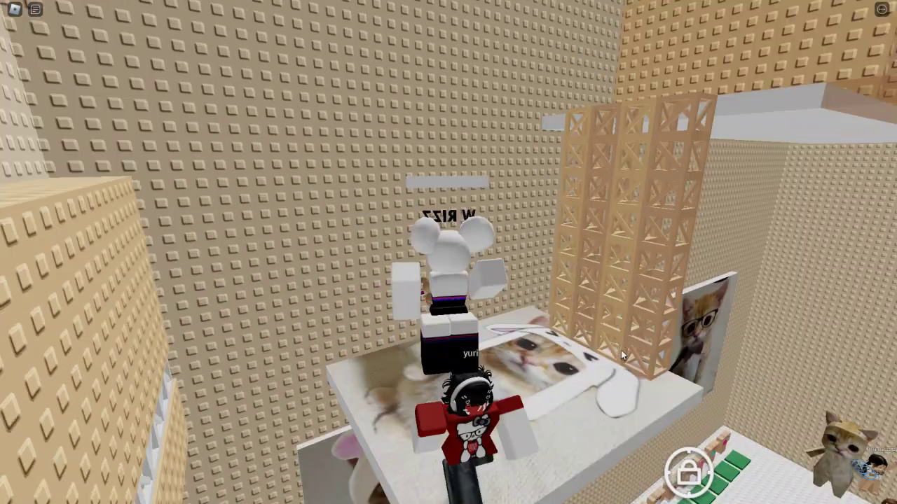
Step: Climb the truss tower and walk along the white ledge toward the next tower
key("w")
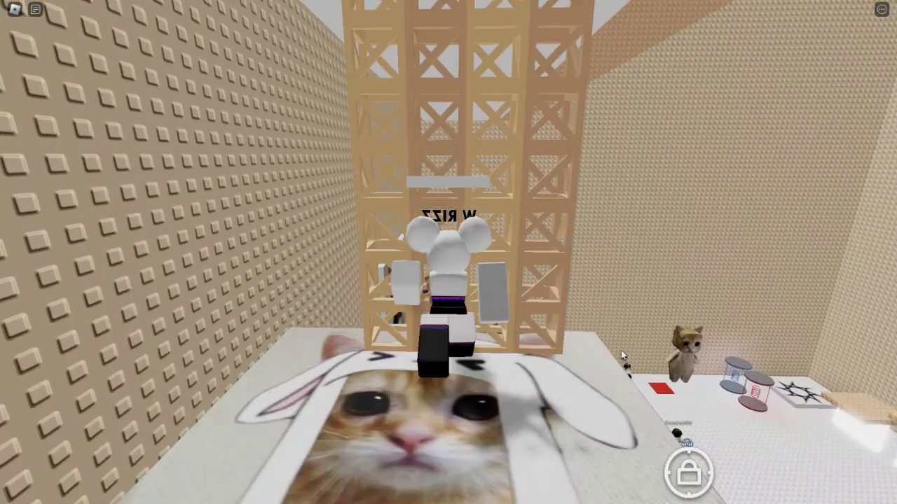
key("w")
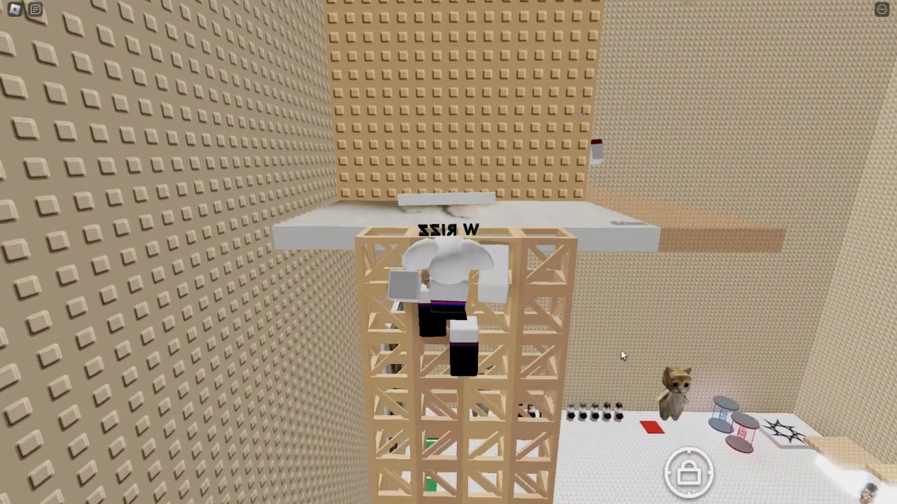
key("a")
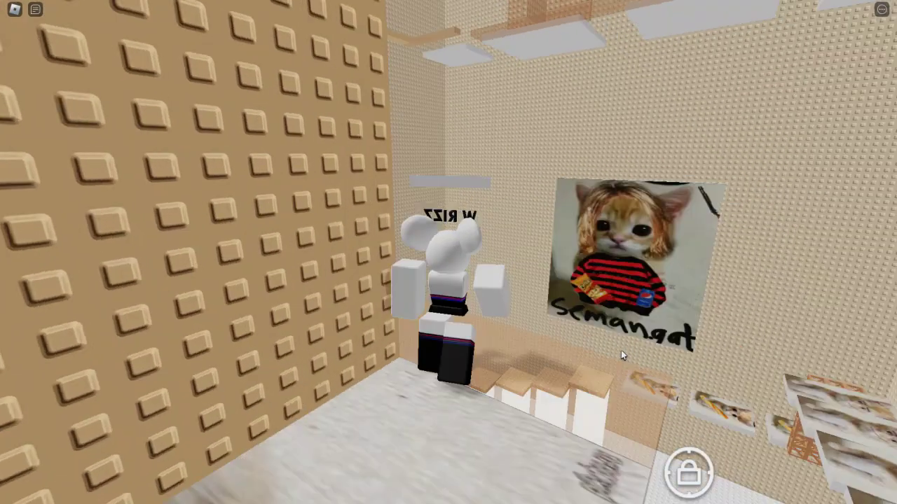
key("w")
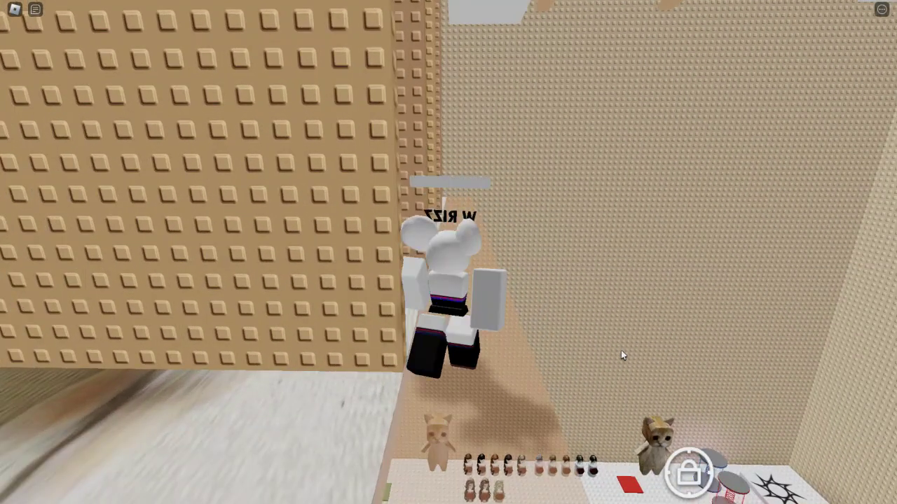
key("w")
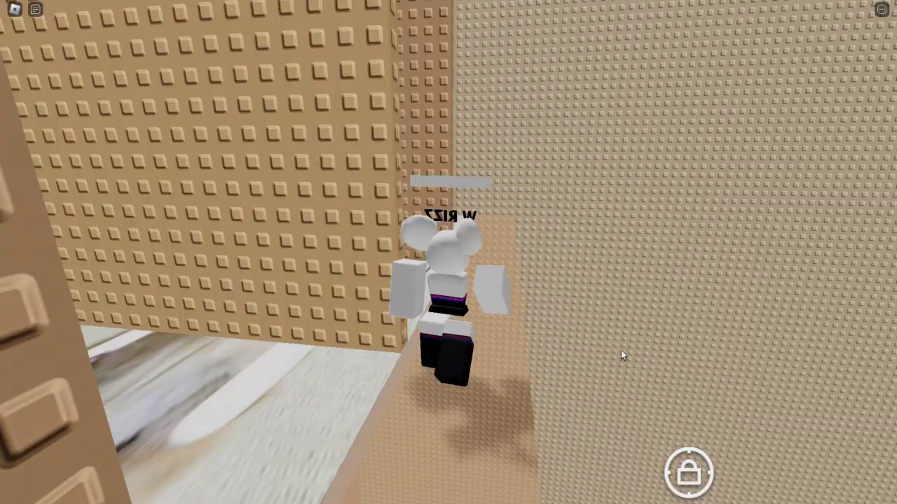
key("w")
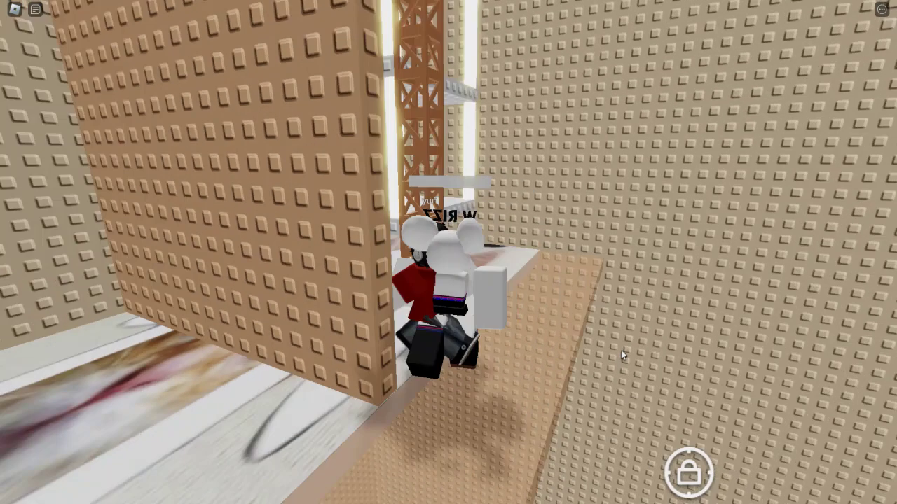
Step: Climb the orange truss to the upper white platform and jump onto the cat-picture platform
key("w")
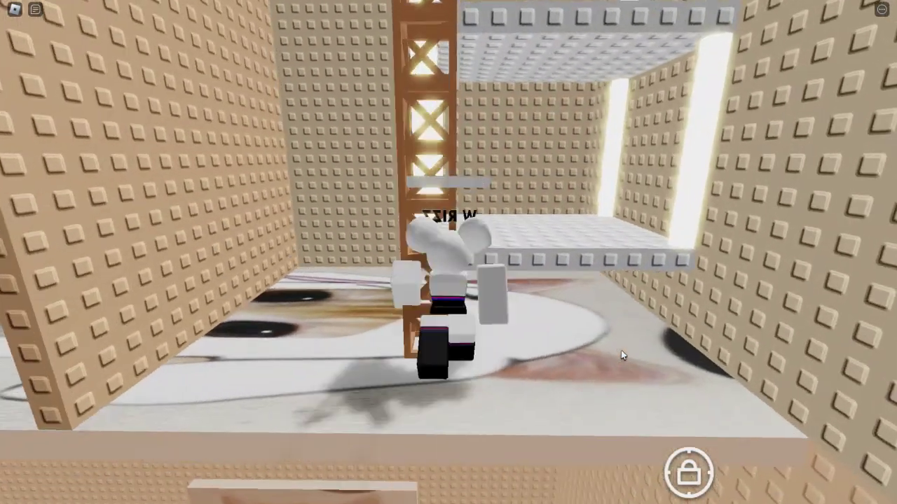
key("w")
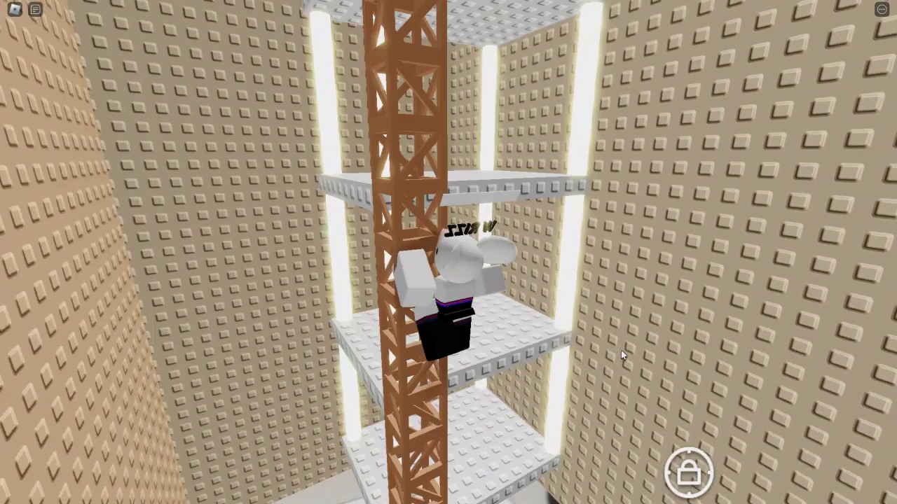
key("w")
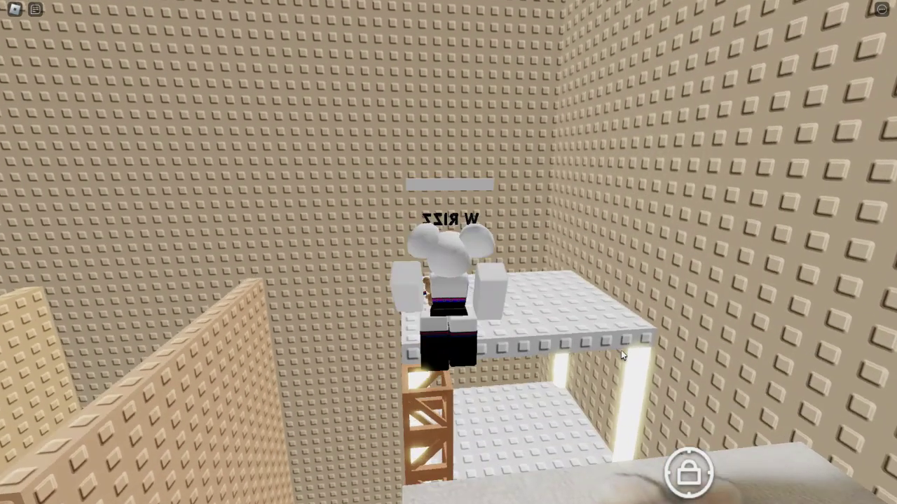
key("w")
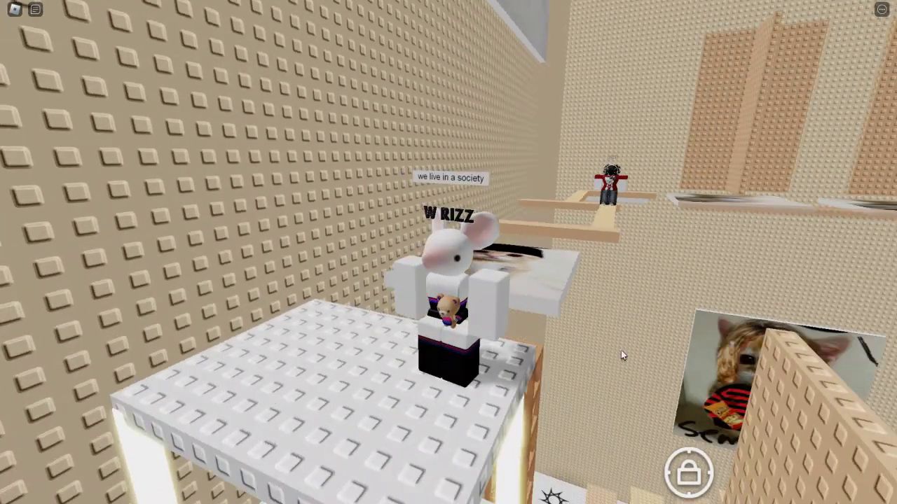
key("space")
Step: Walk along the beam to the junction, try the right-hand beam, and return
key("w")
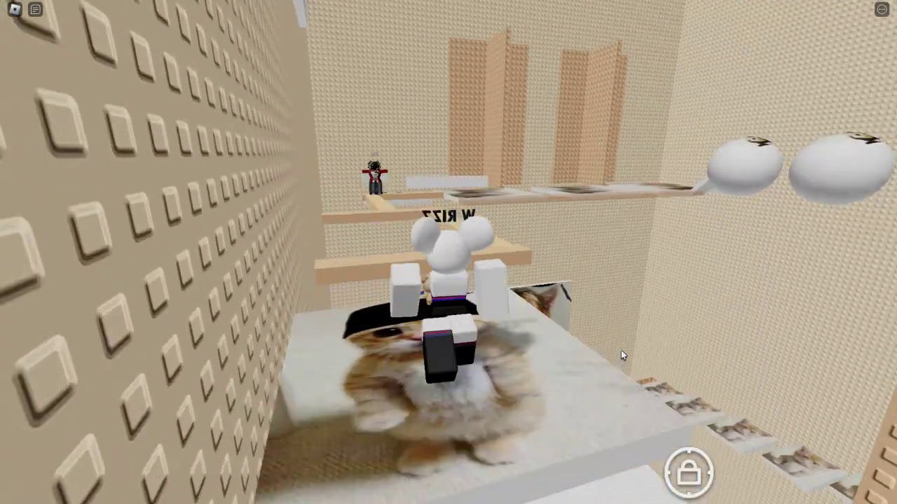
key("w")
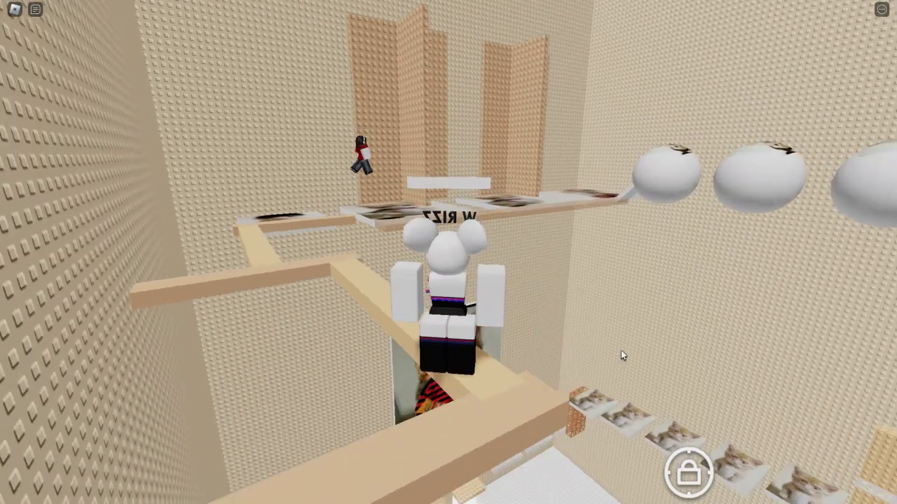
key("w")
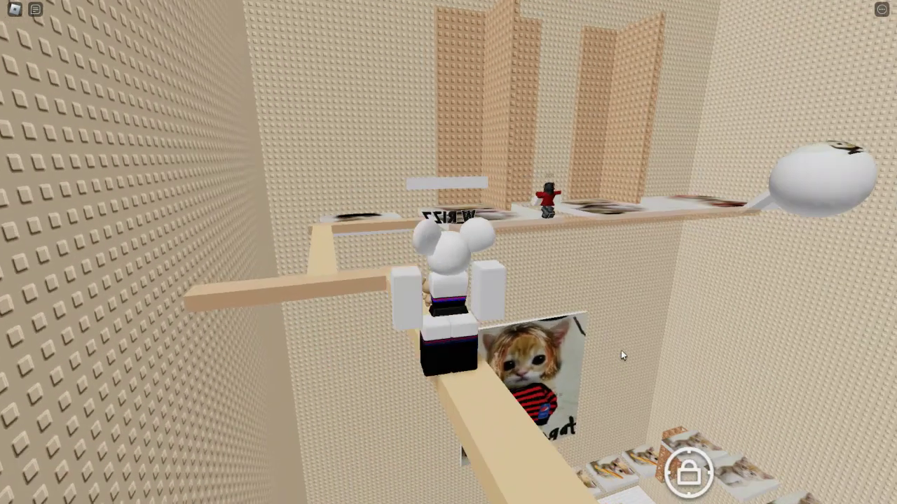
key("w")
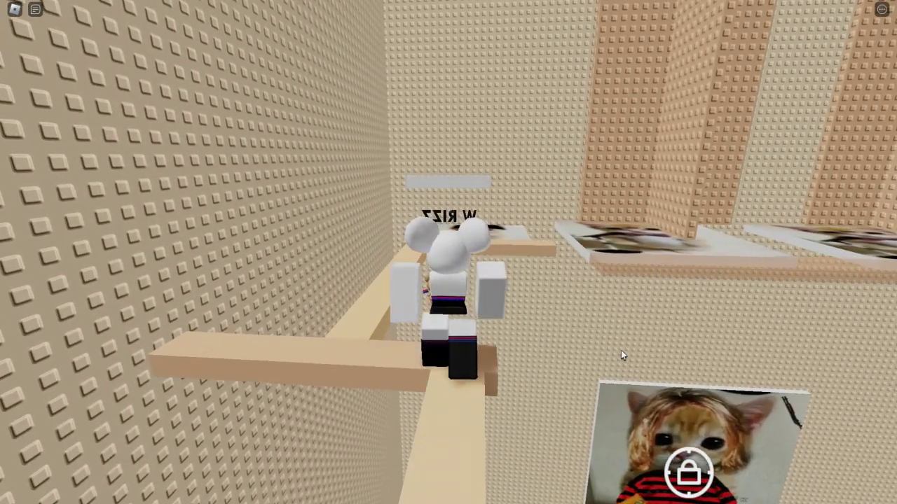
key("d")
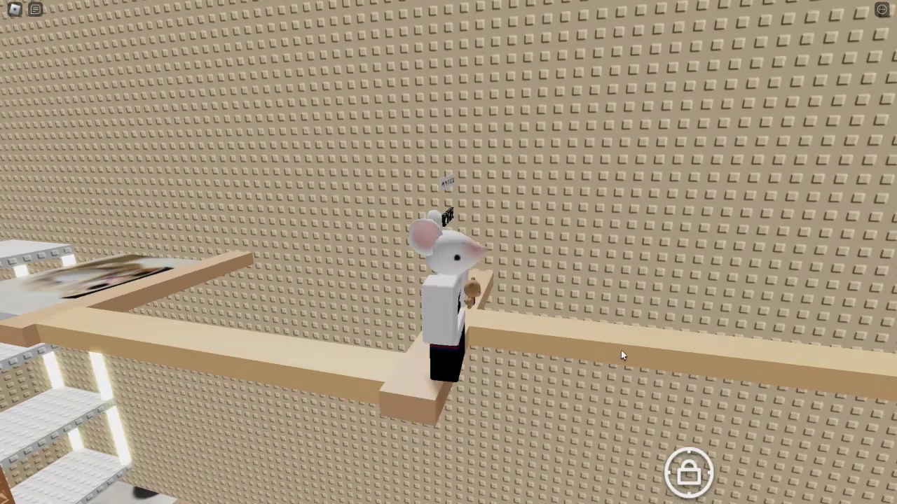
key("a")
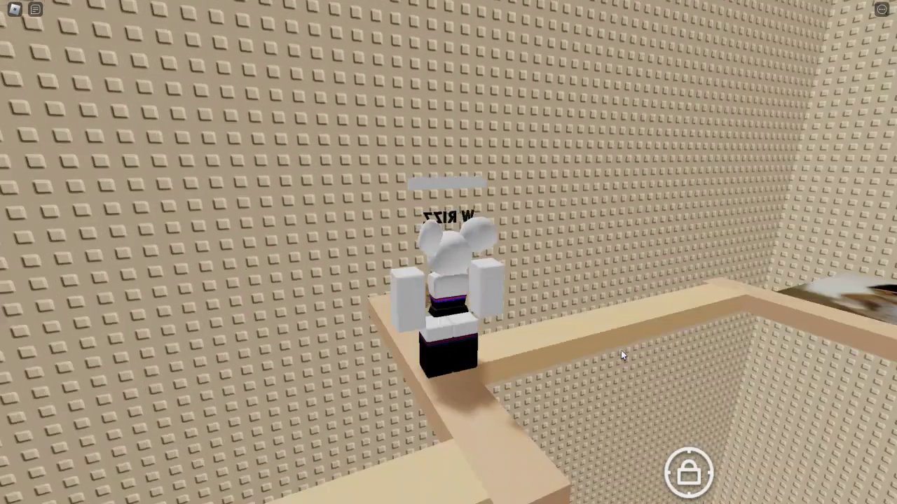
key("w")
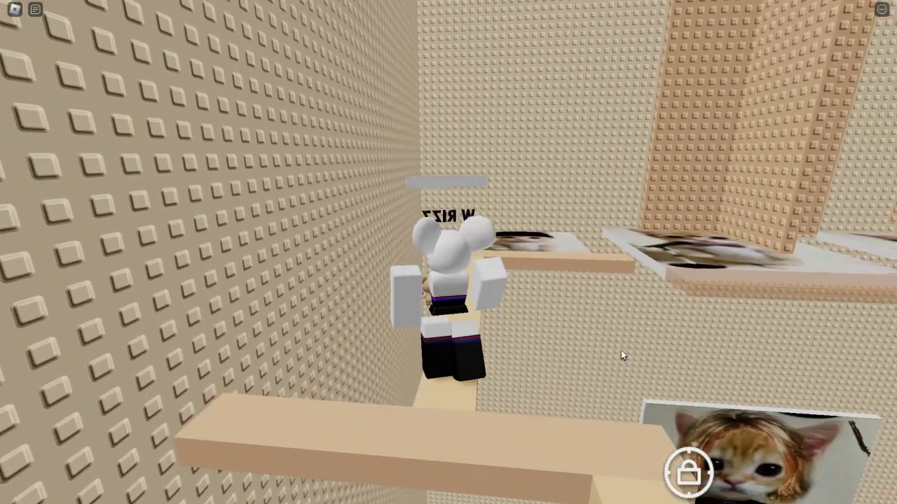
Step: Jump across the cat-picture platforms onto the glasses-cat platform
key("w")
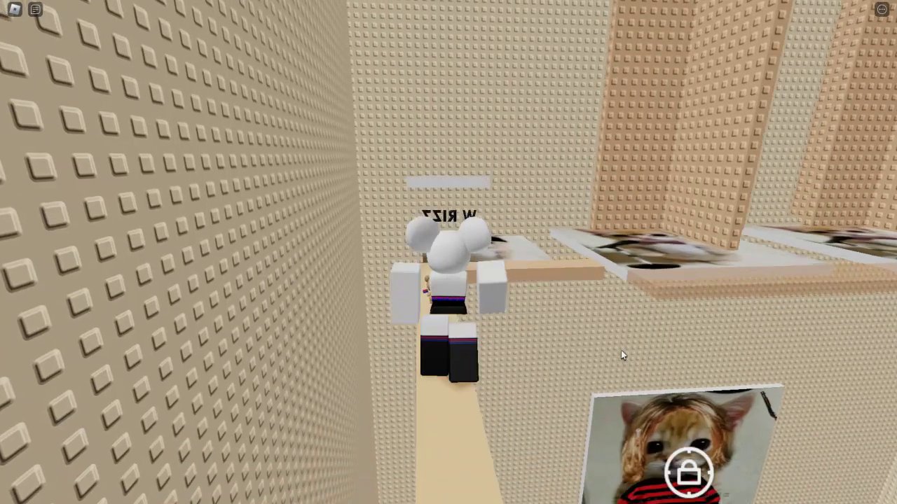
key("space")
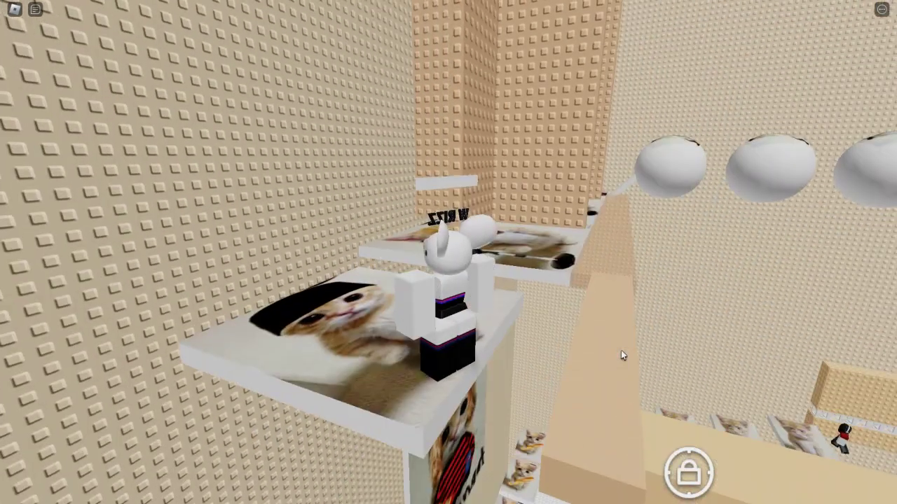
key("w")
key("space")
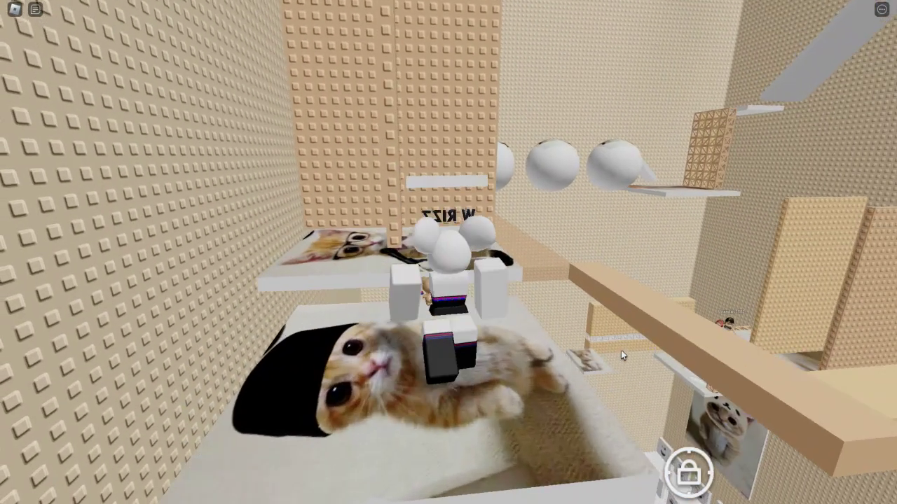
key("w")
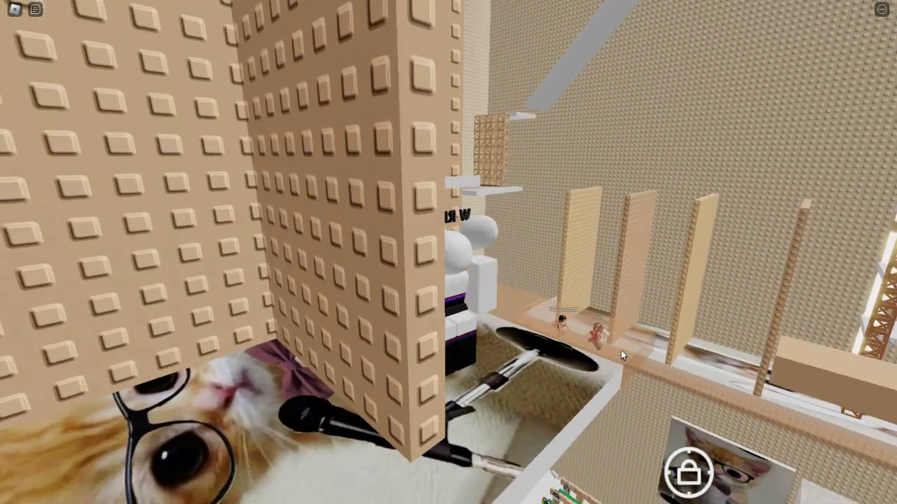
Step: Head toward the white spheres and move onto the corner cat platform
key("d")
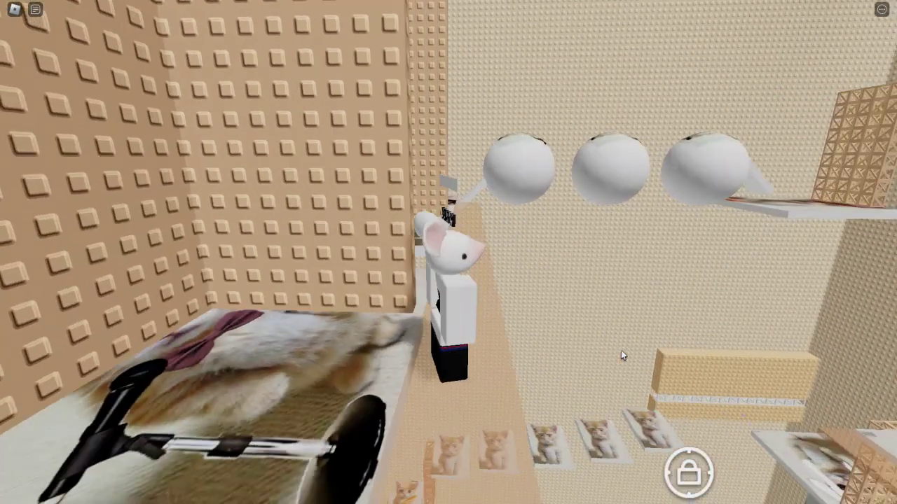
key("w")
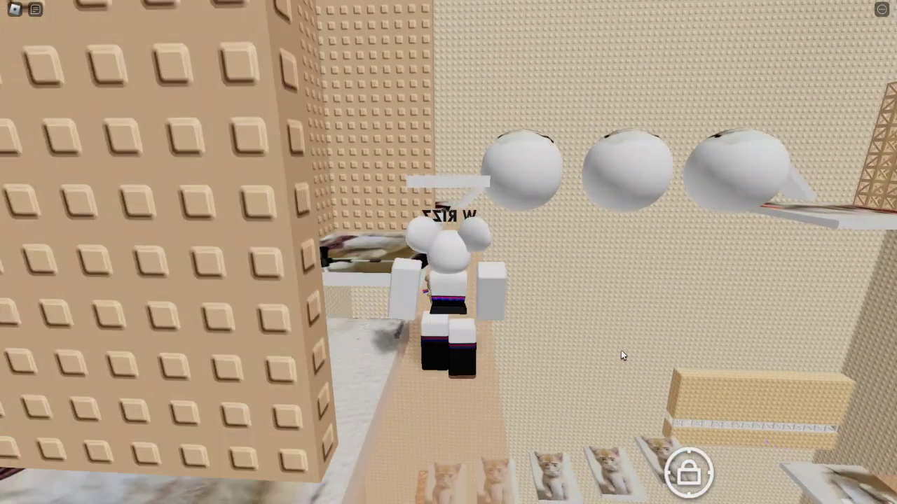
key("a")
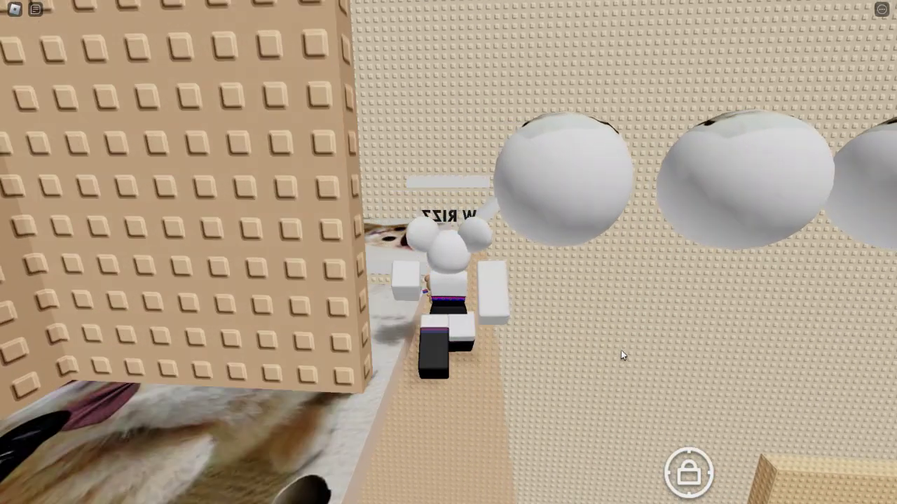
key("s")
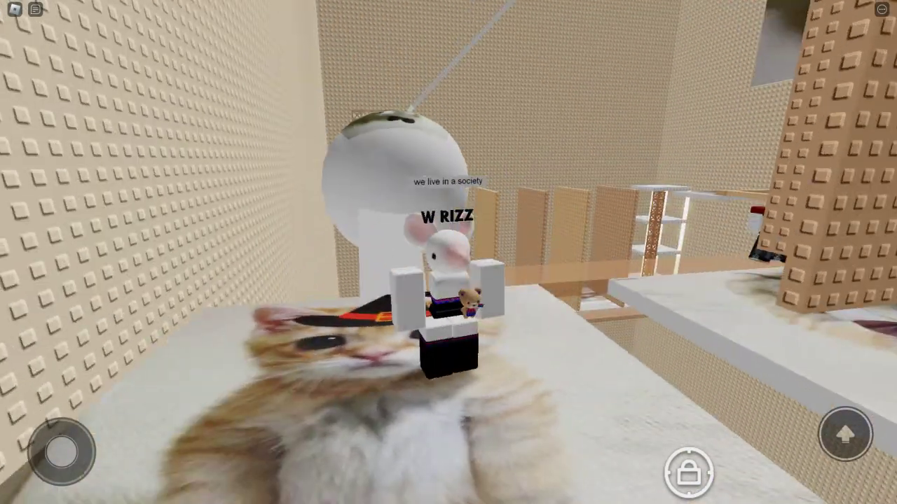
Step: Cross the grey beam and cat ball, then climb the wooden truss onto the cat platform
key("w")
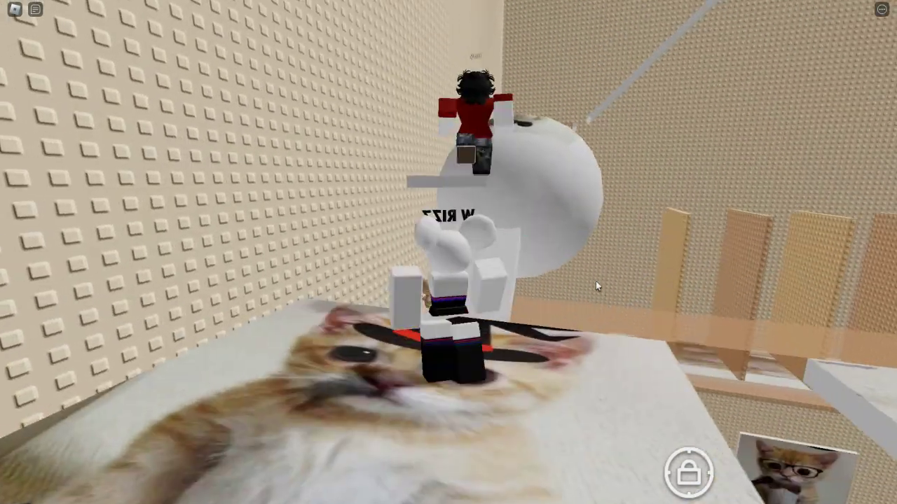
key("w")
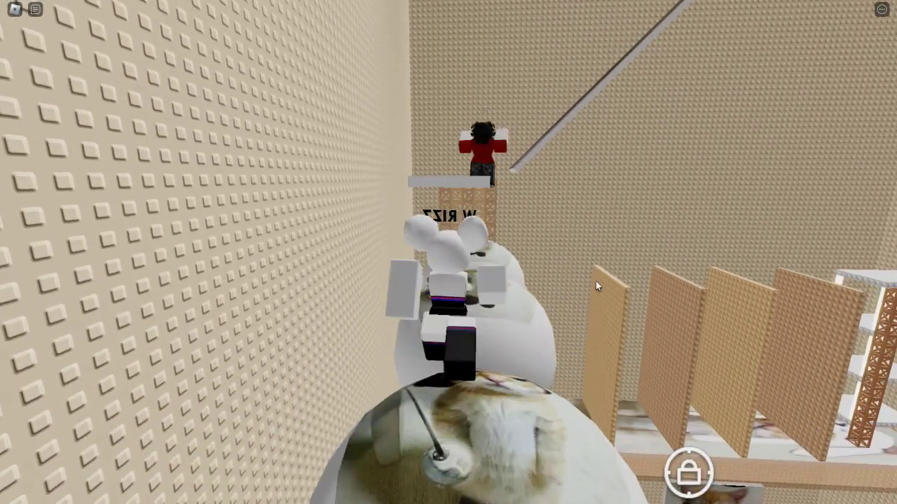
key("w")
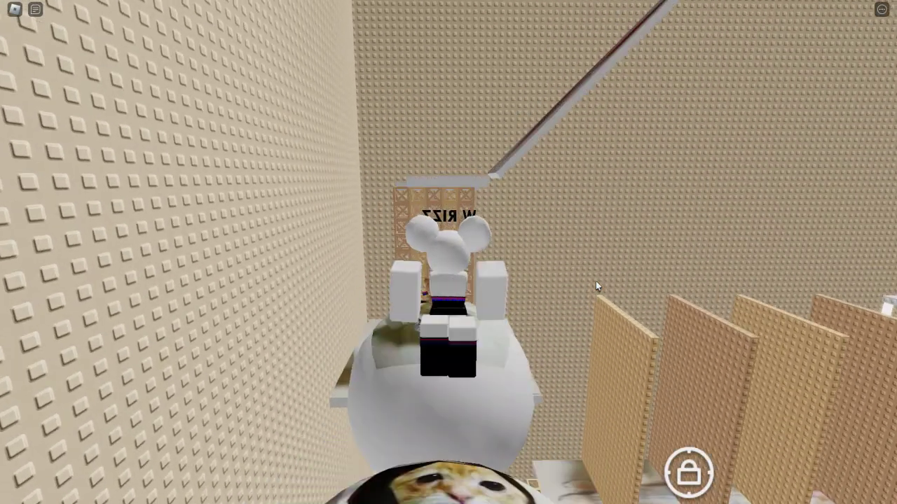
key("w")
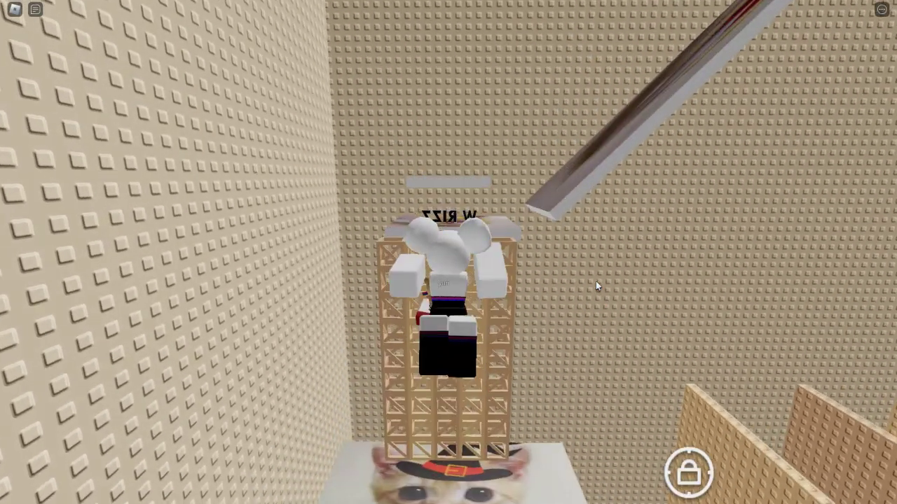
key("w")
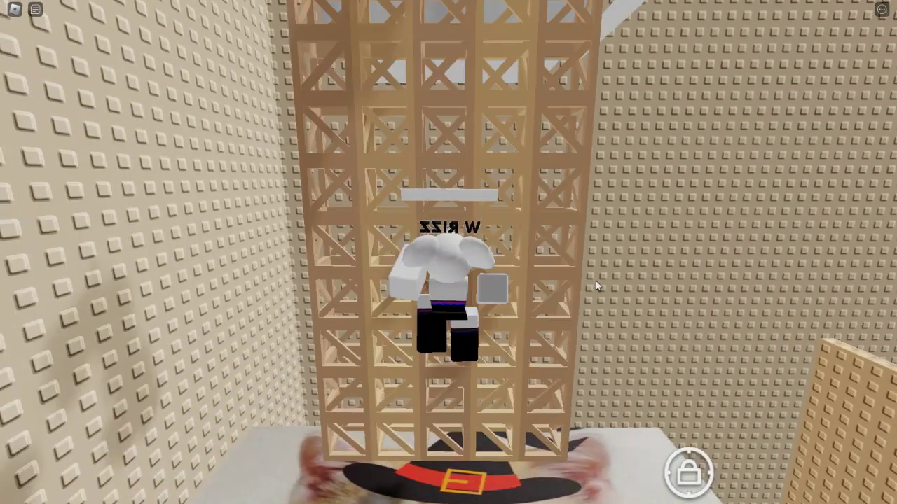
key("w")
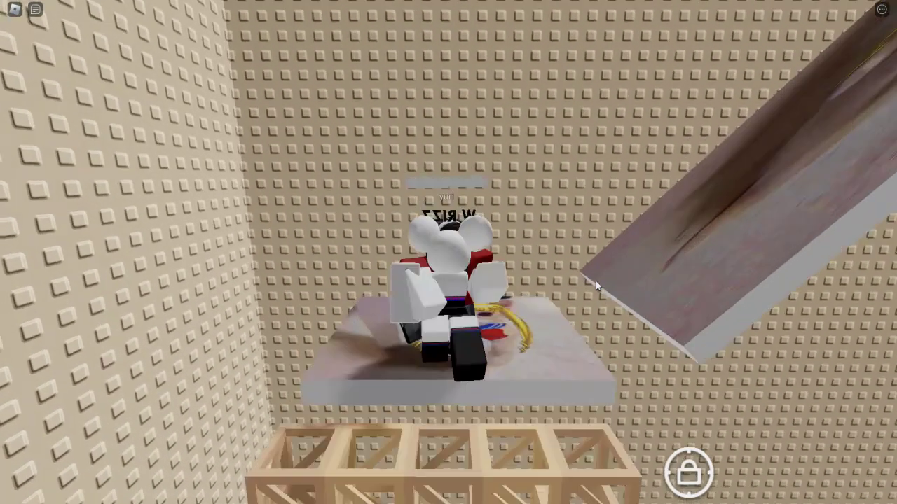
Step: Run up the long ramp to the top platform and walk onto the cat-plank bridge
key("w")
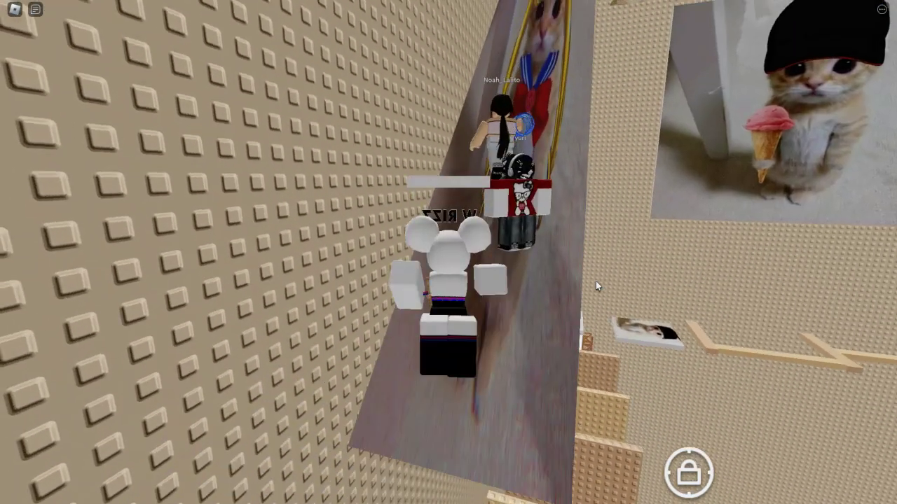
key("w")
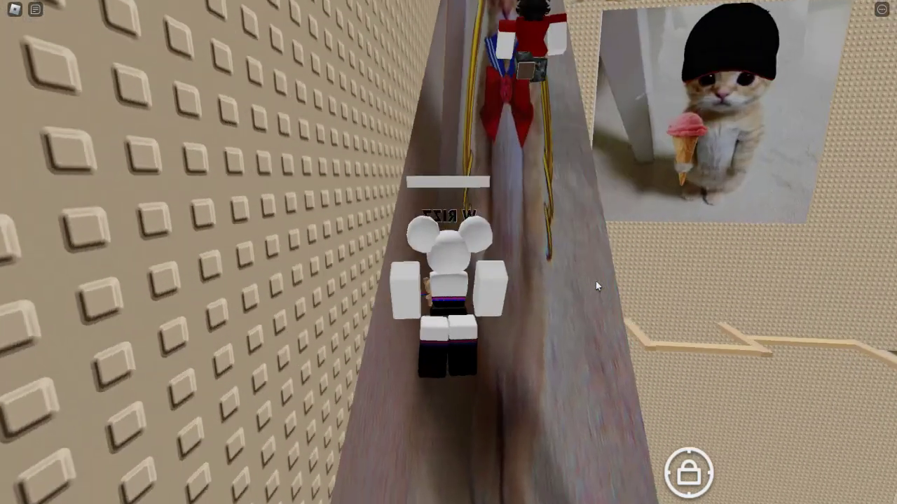
key("w")
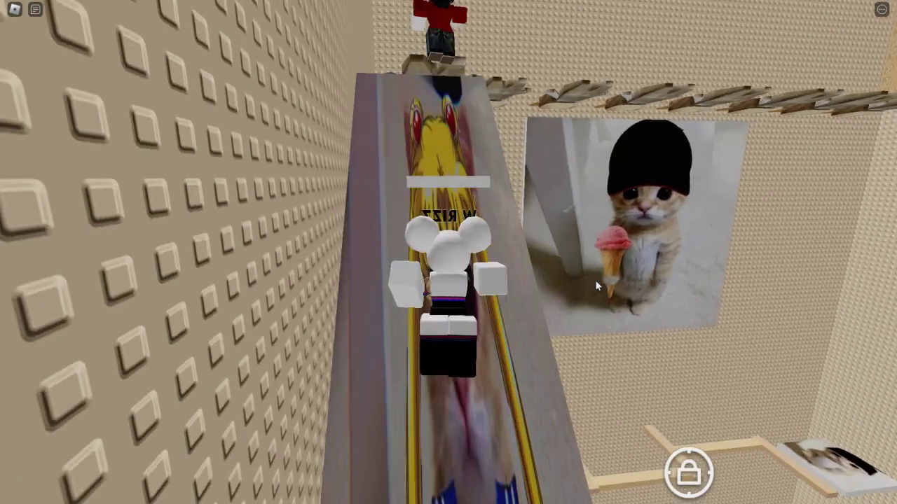
key("w")
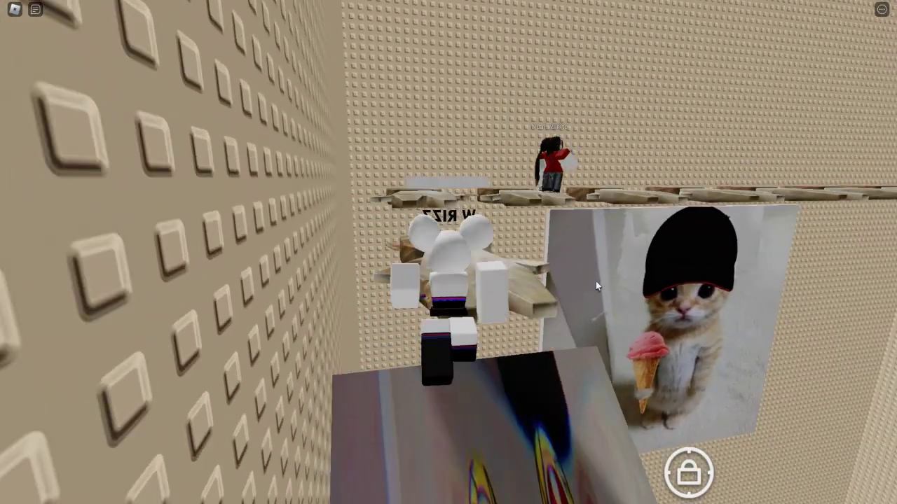
key("d")
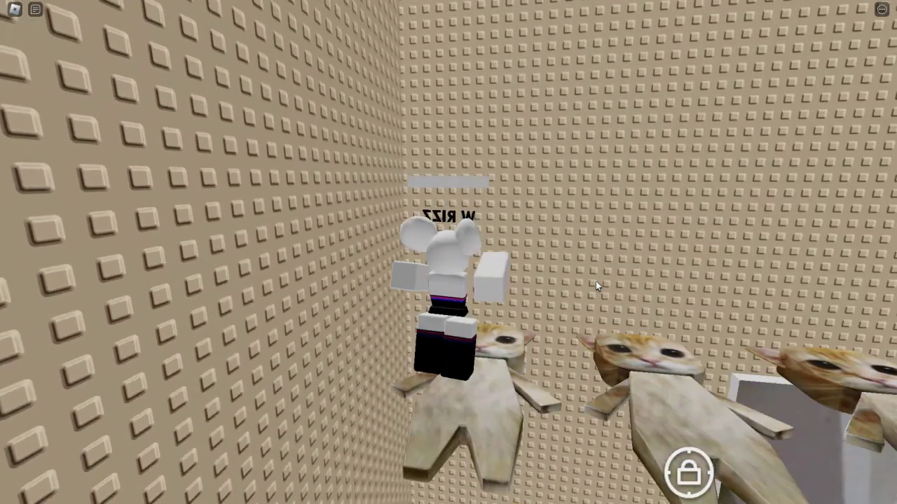
key("w")
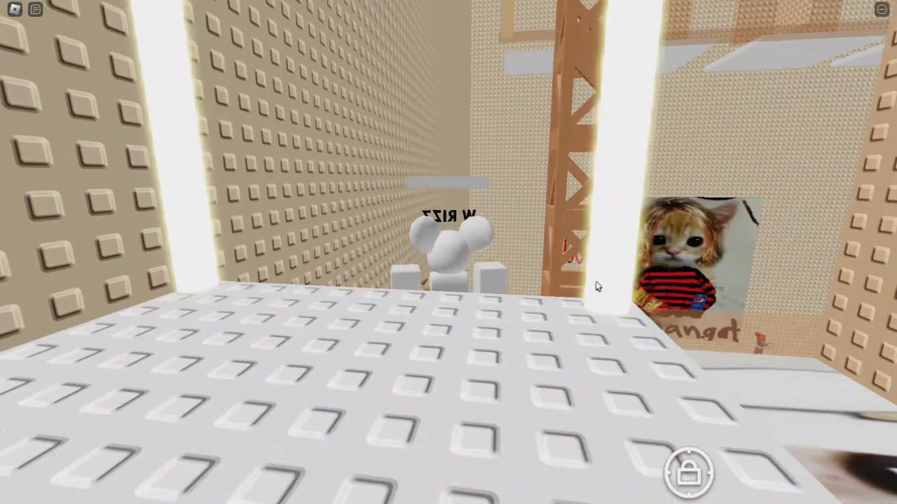
Step: Walk along the ledge and climb the orange truss onto the white platform
key("a")
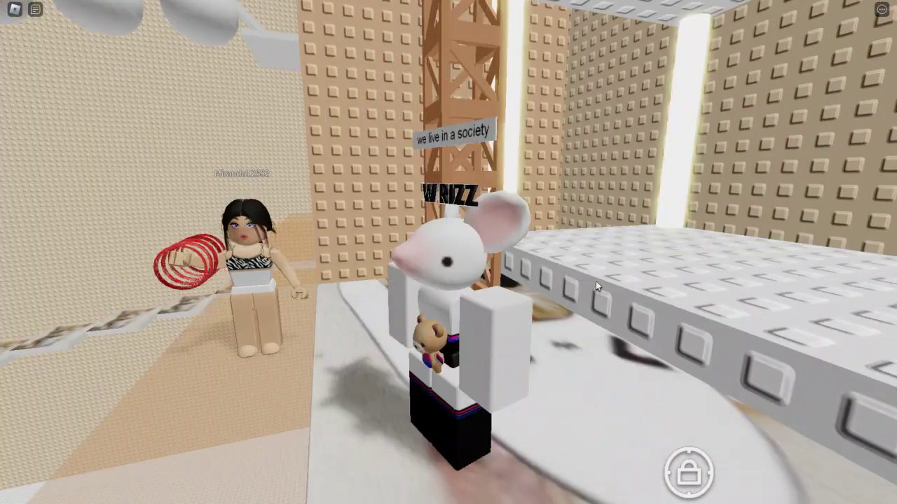
key("w")
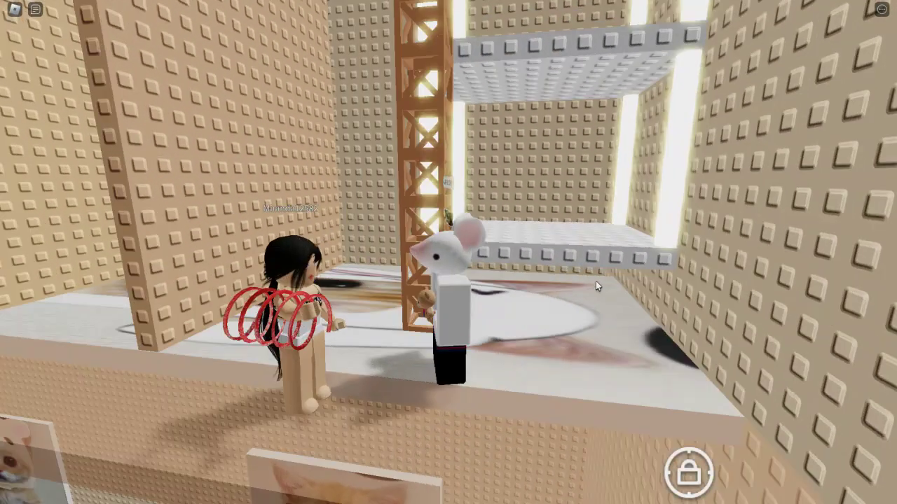
key("w")
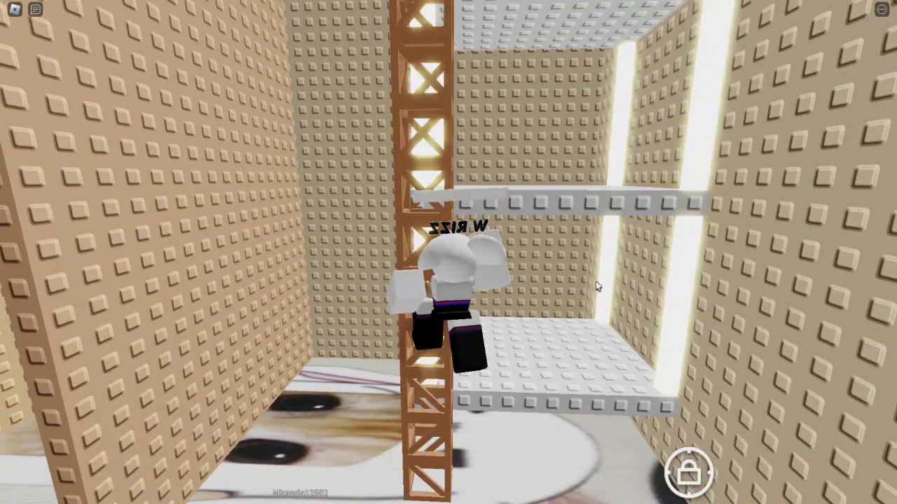
key("w")
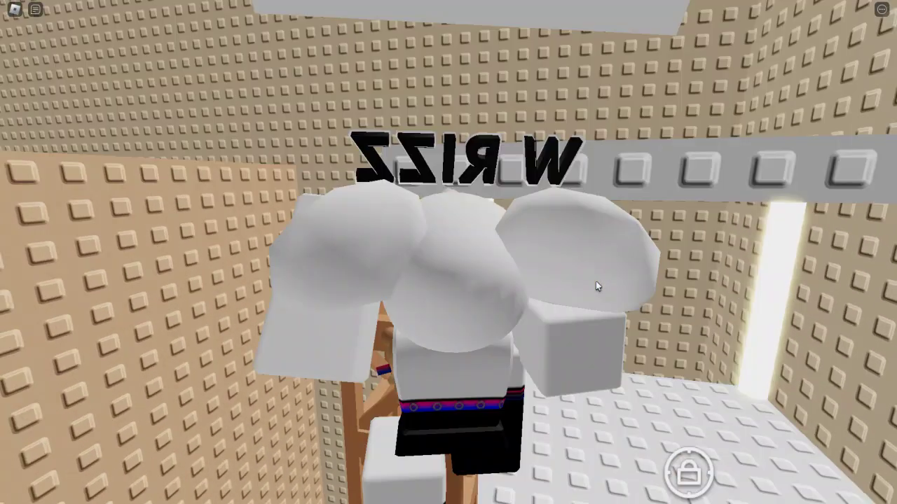
key("w")
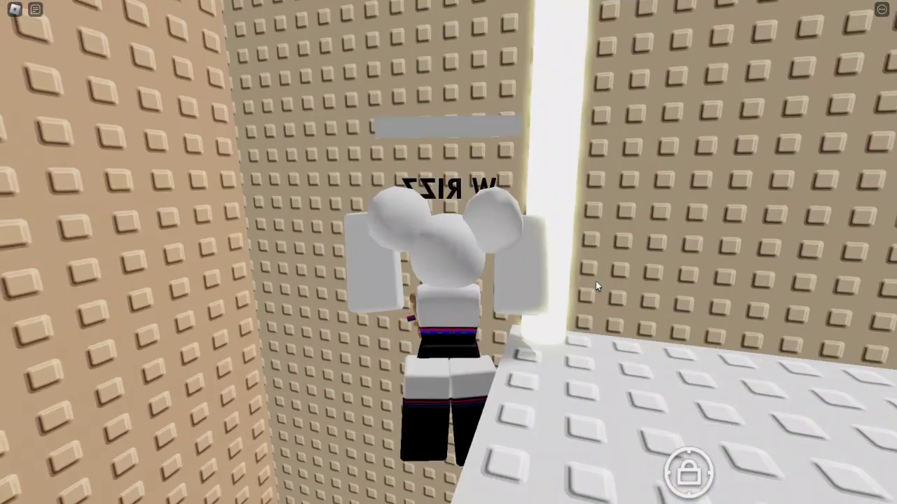
key("w")
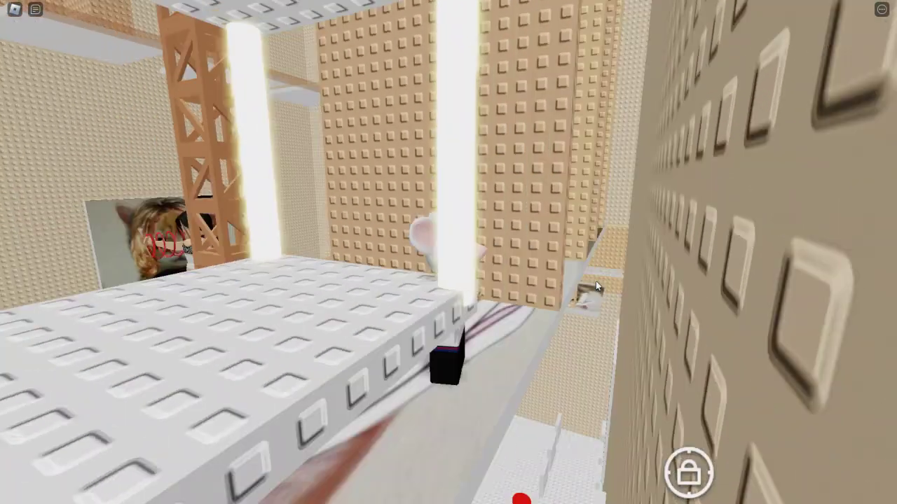
Step: Climb the orange truss to the platform beside the other player, then drop into the room
key("w")
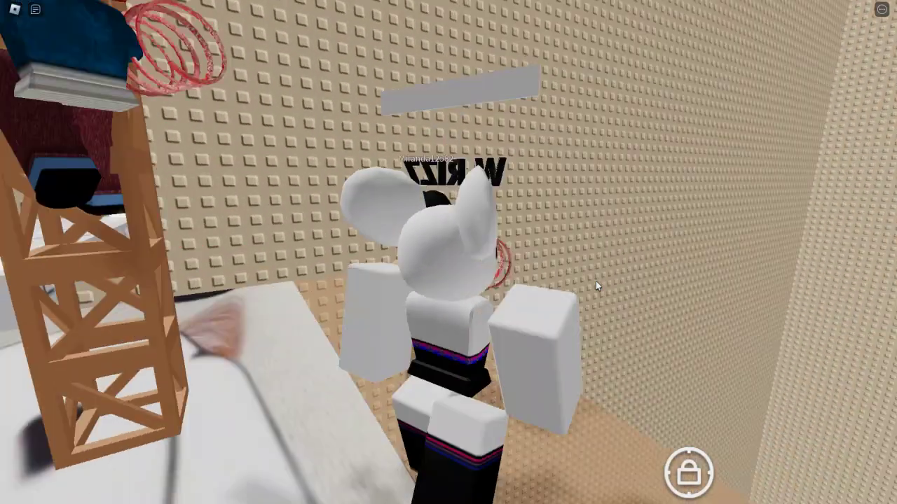
key("w")
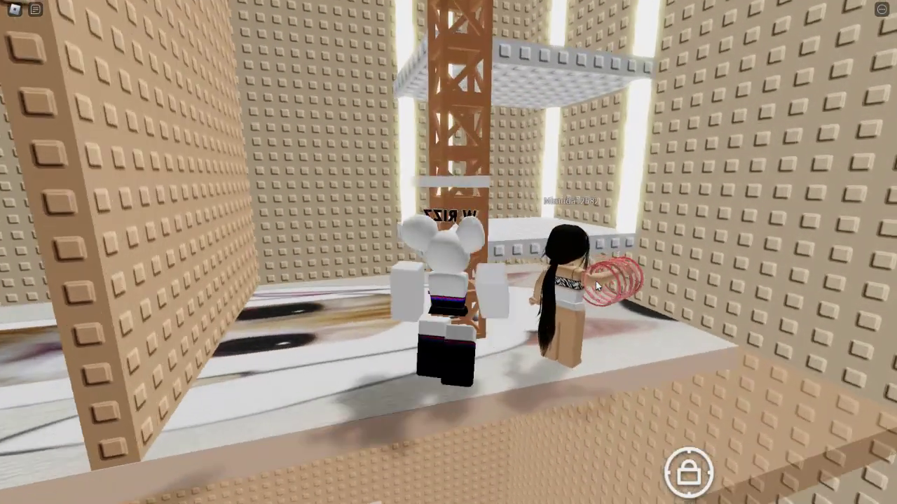
key("w")
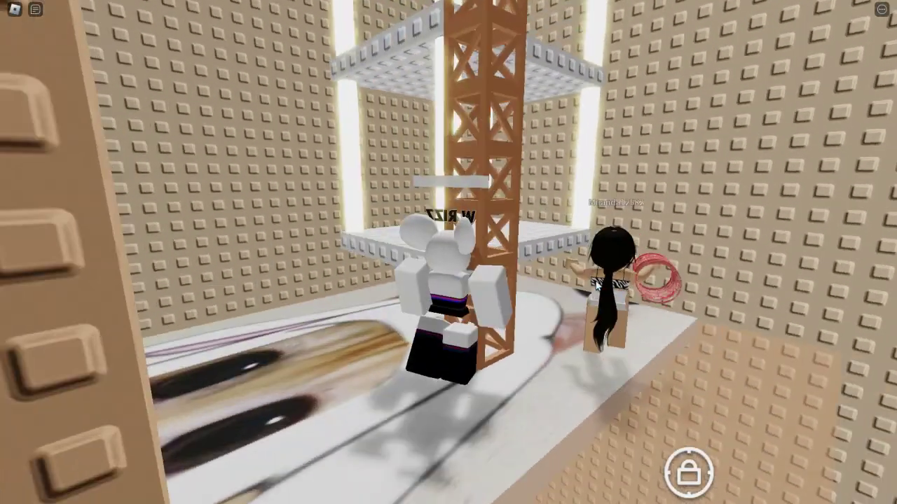
key("w")
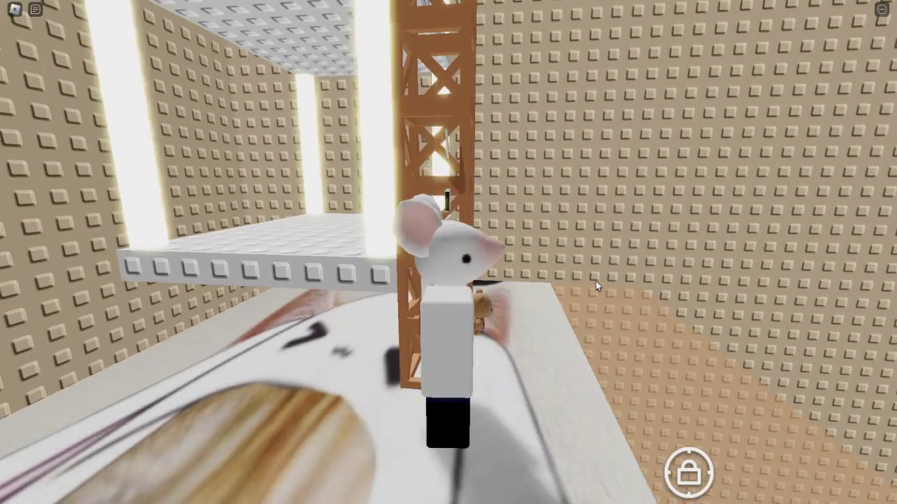
key("w")
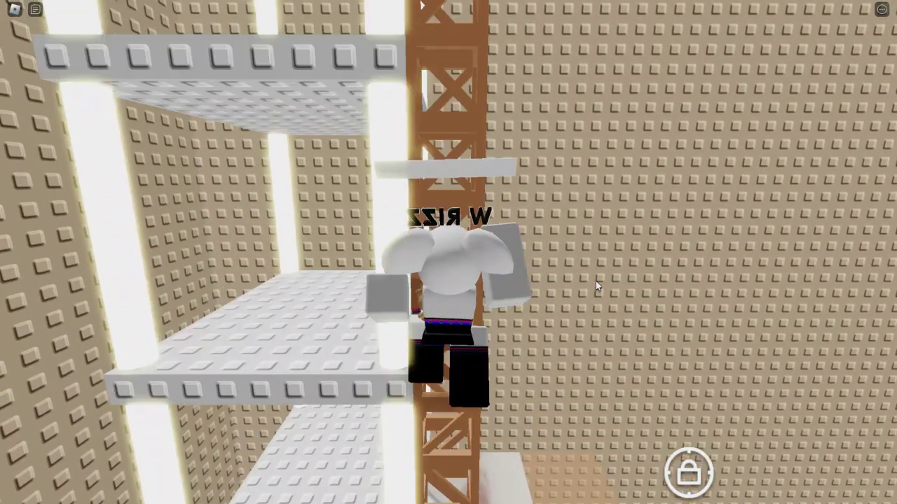
key("w")
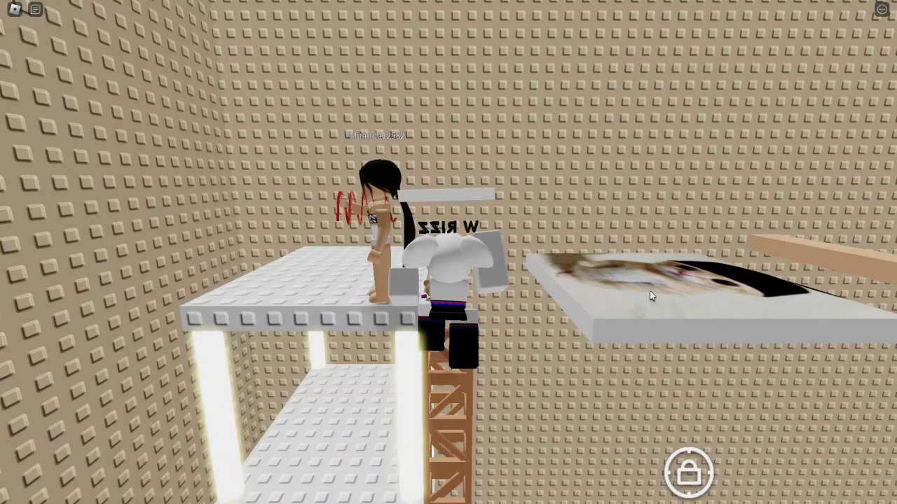
key("w")
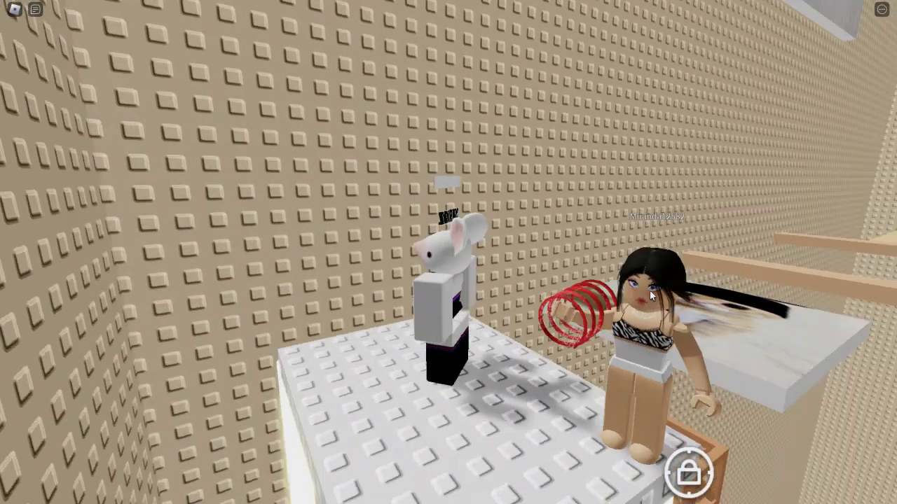
key("w")
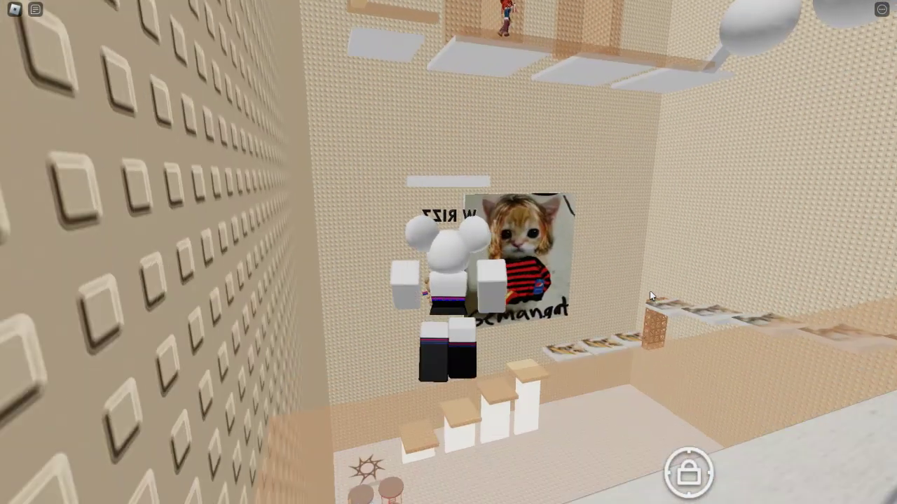
Step: Walk through the crowd of players toward the mannequin heads
key("w")
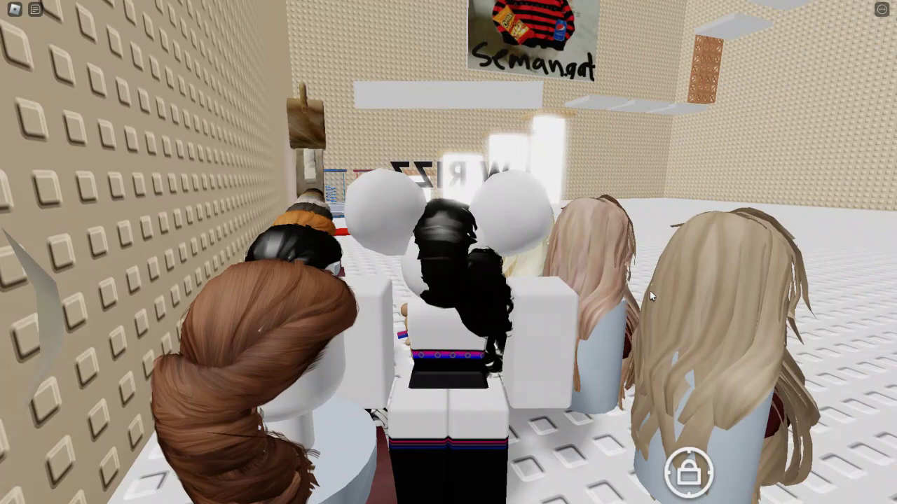
key("w")
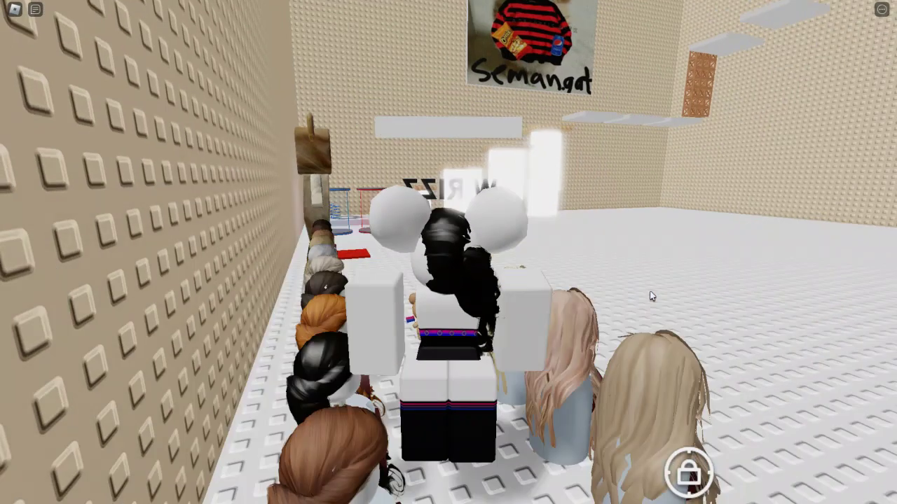
key("a")
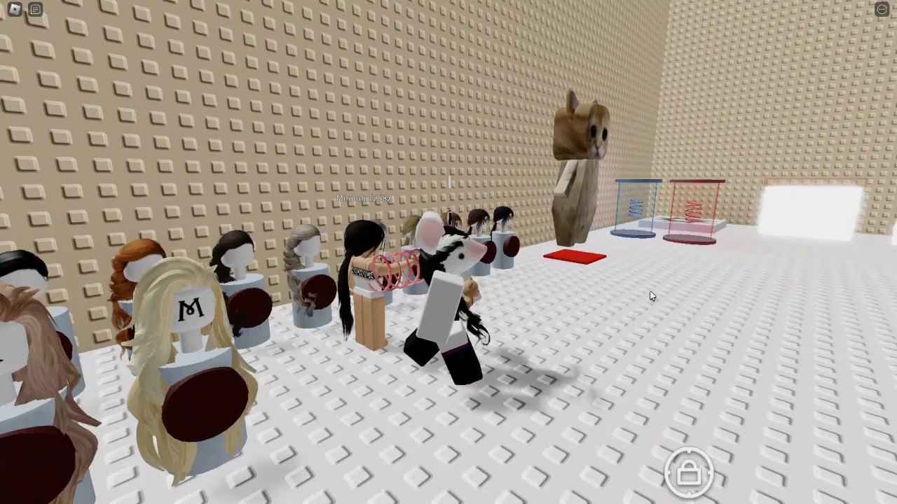
key("s")
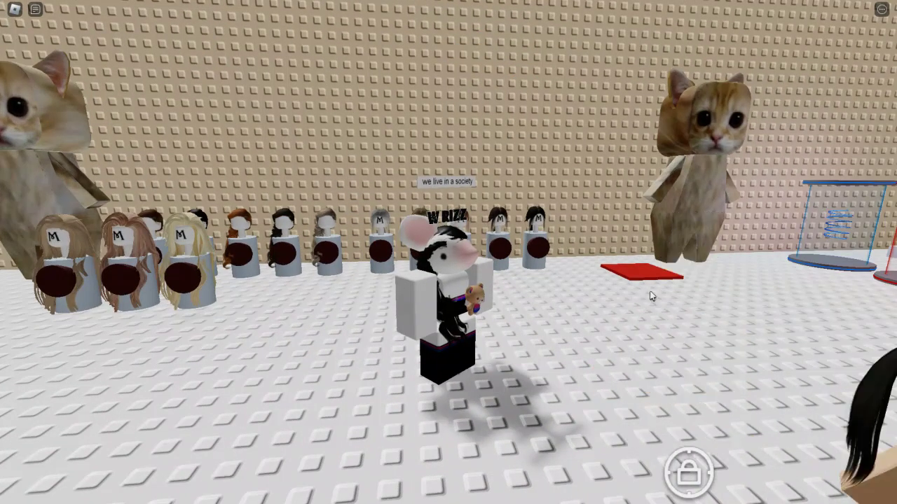
Step: Look around the room at the cat pictures, mannequin row and spring pads
key("Right")
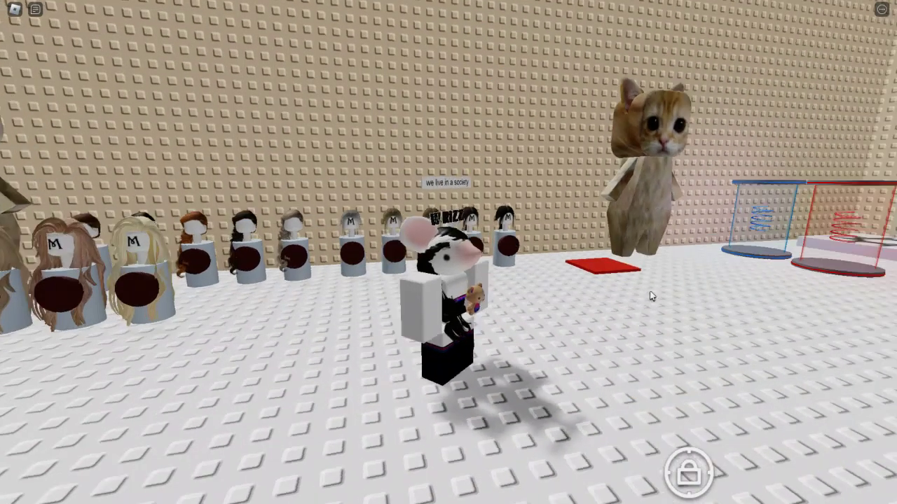
key("Left")
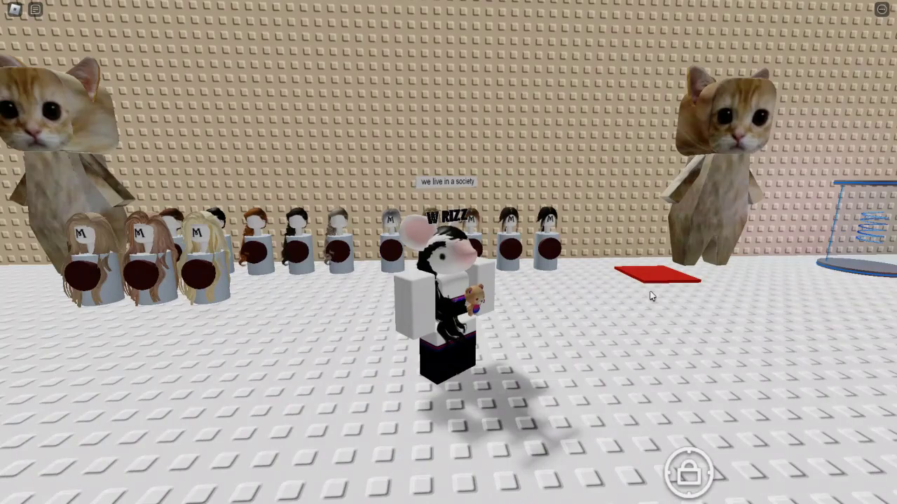
key("Left")
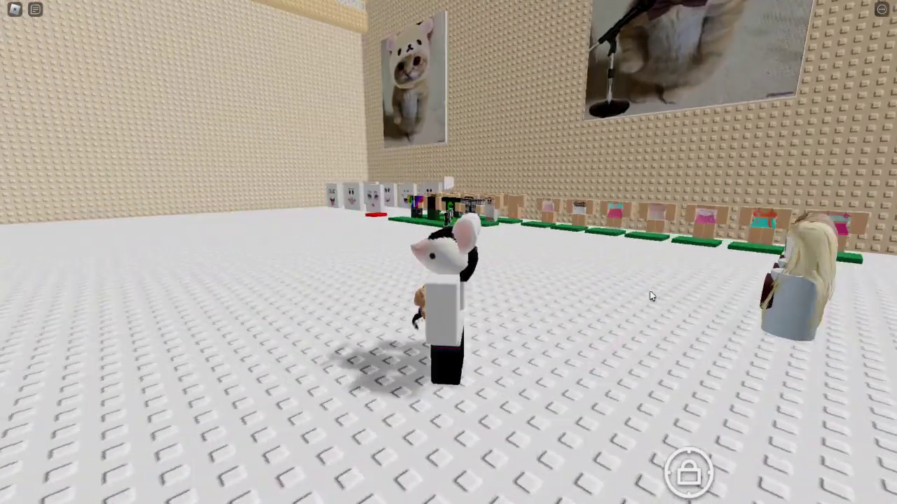
key("Right")
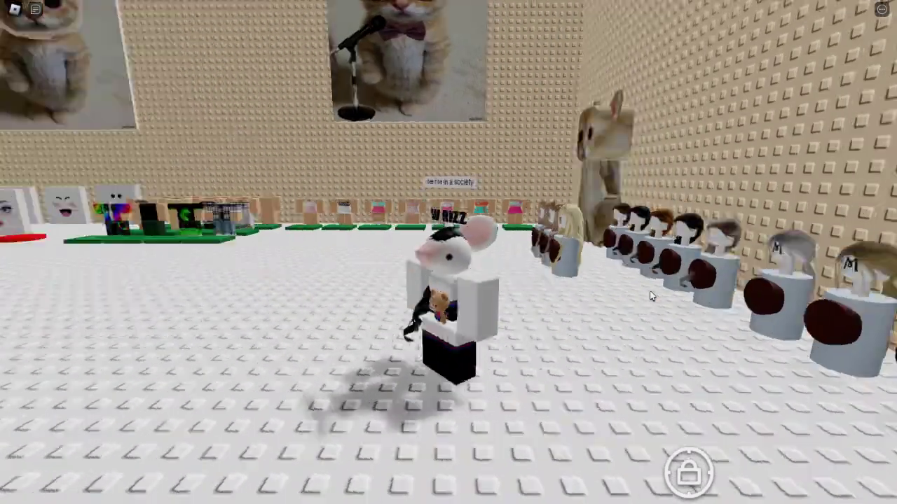
key("Right")
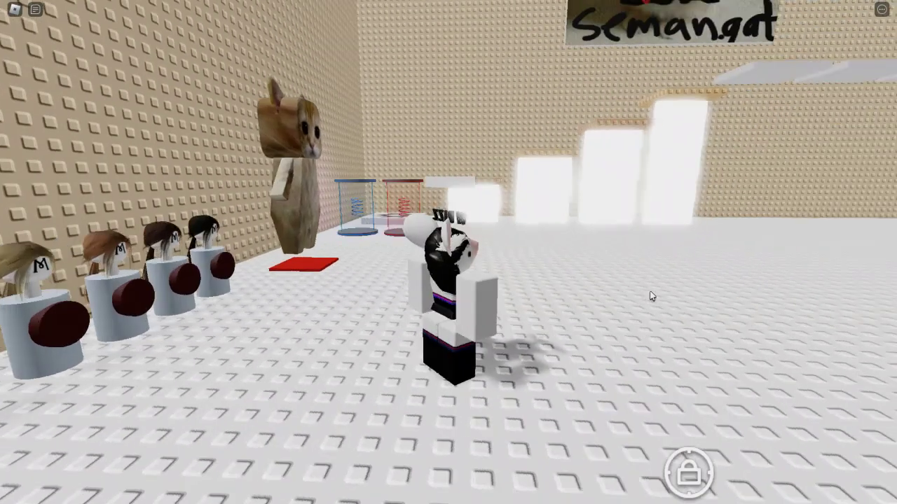
Step: Turn past the cat statue and red pad, then walk toward the white doorway
key("Right")
key("Left")
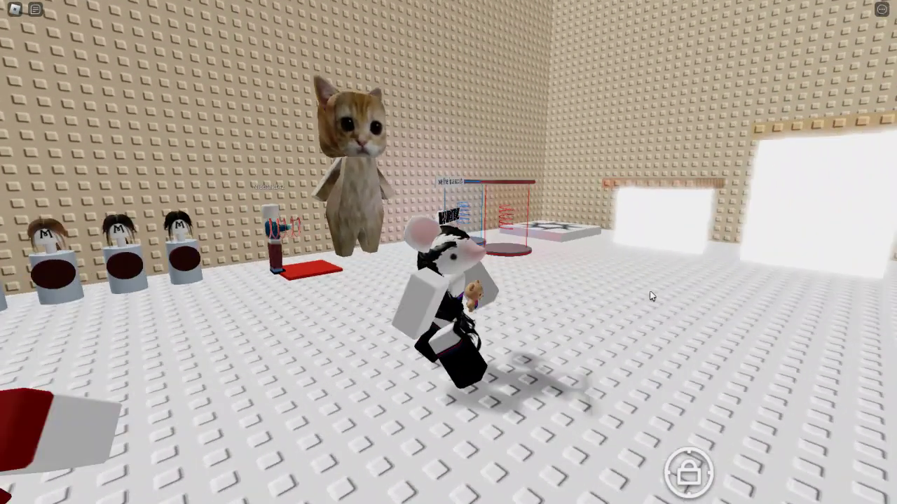
key("Left")
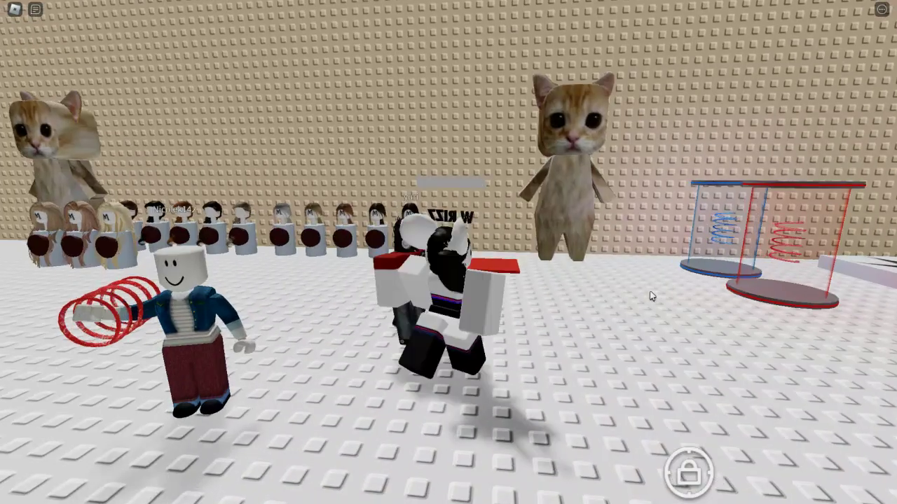
key("Left")
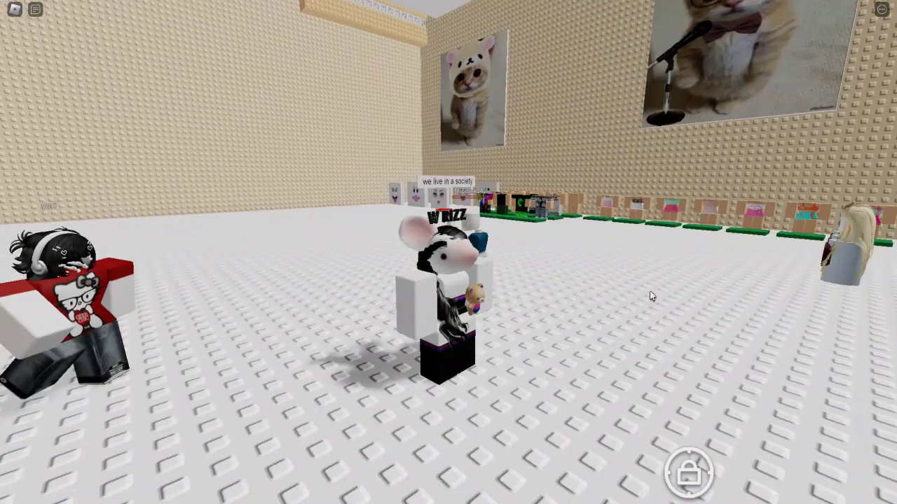
key("Left")
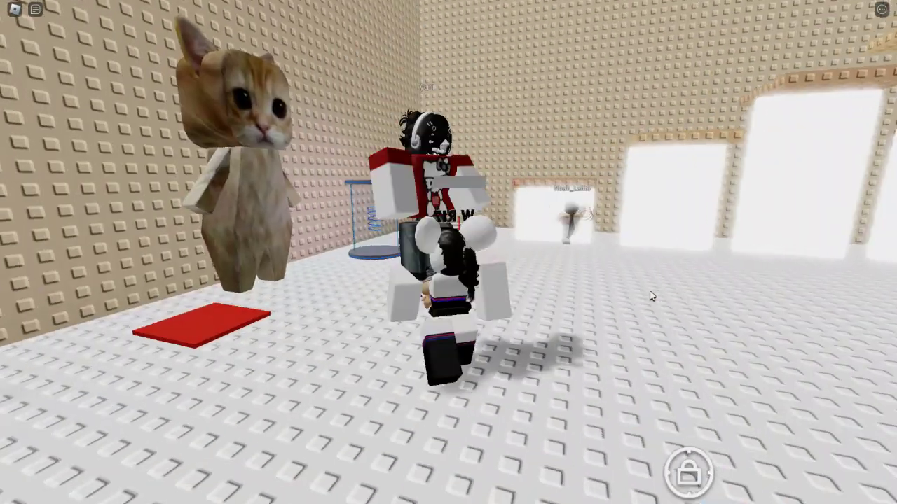
key("Right")
key("Left")
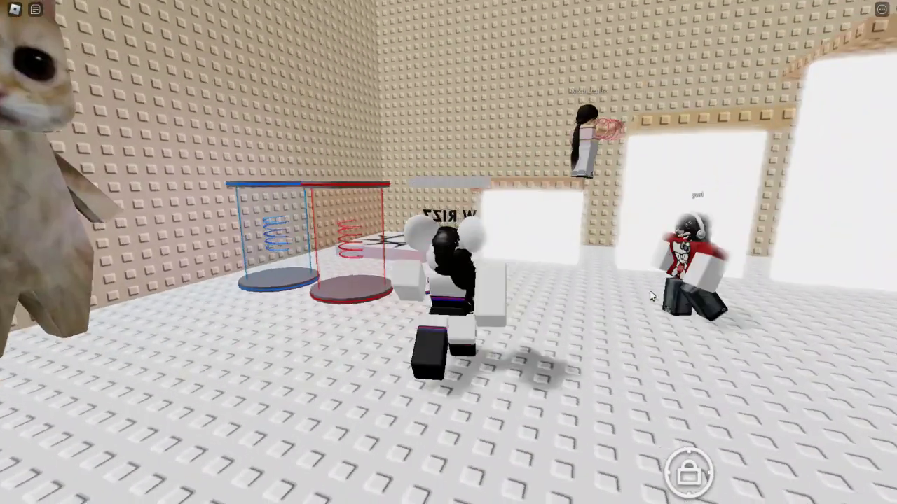
key("w")
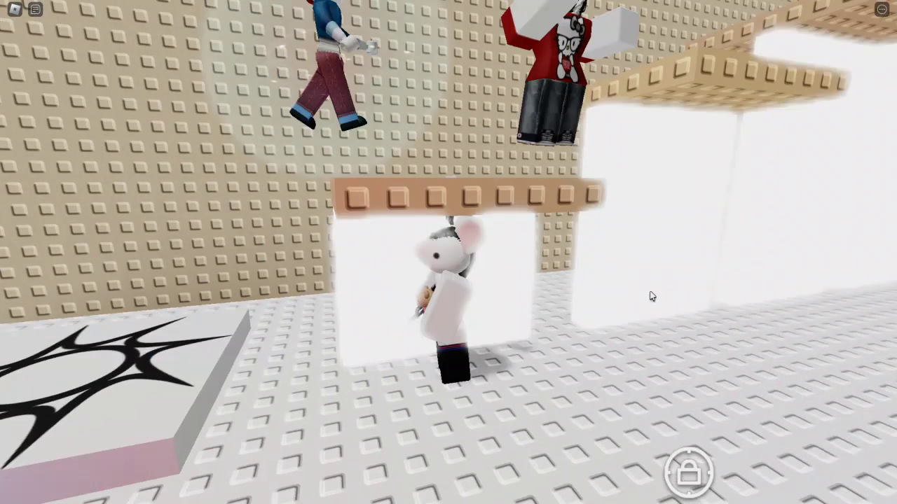
Step: Jump onto the first tan platform and cross it, looking toward the higher platforms
key("Right")
key("space")
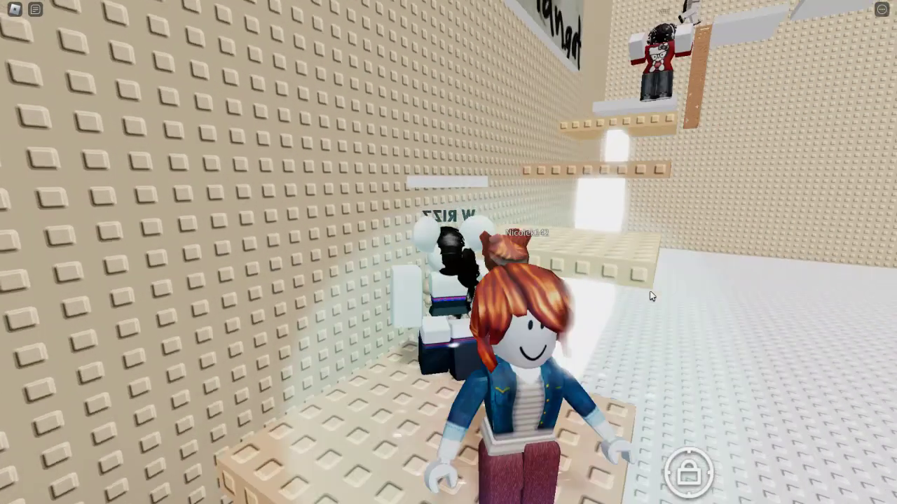
key("w")
key("Left")
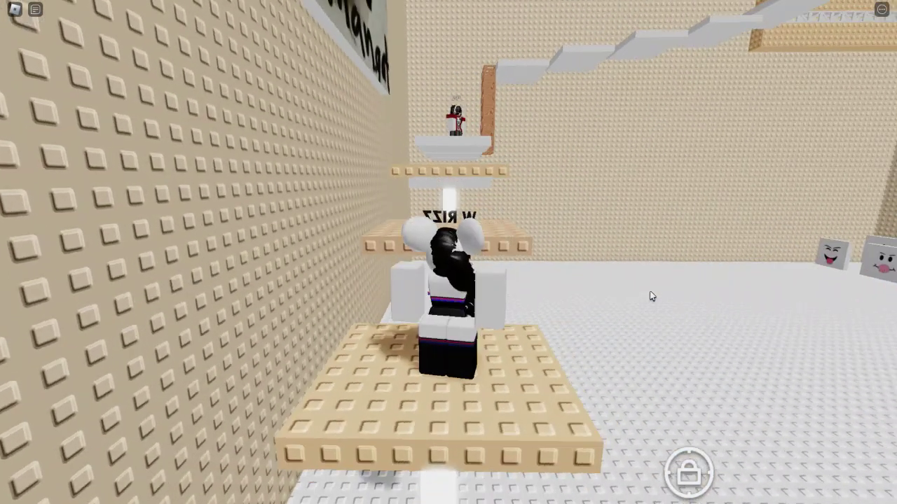
key("w")
key("Left")
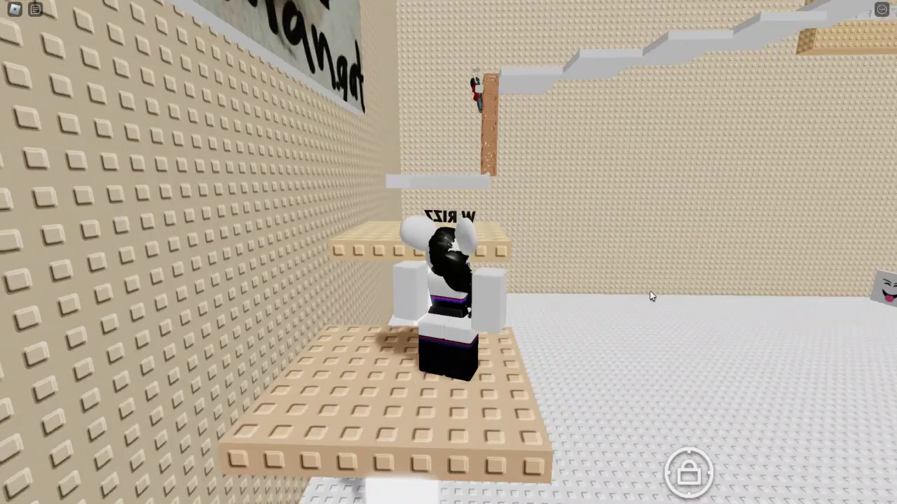
Step: Jump onto the higher cat-picture platform and climb the truss to the cat platform
key("w")
key("space")
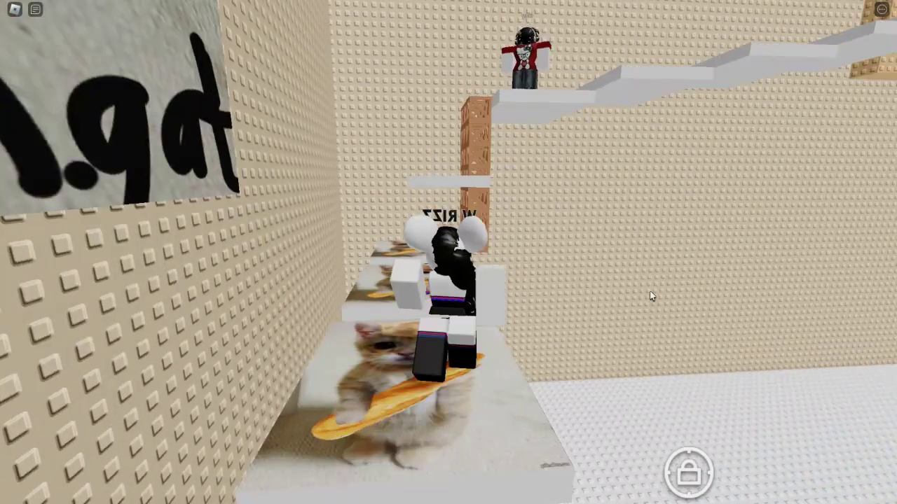
key("w")
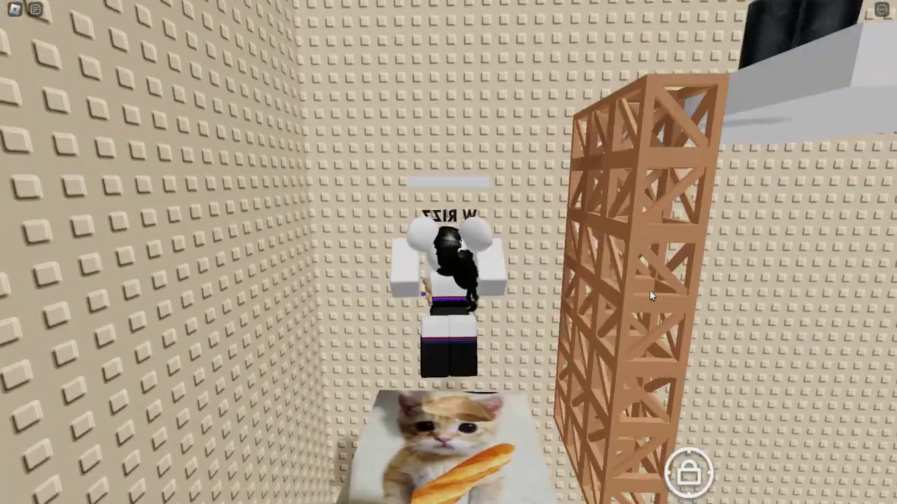
key("Right")
key("w")
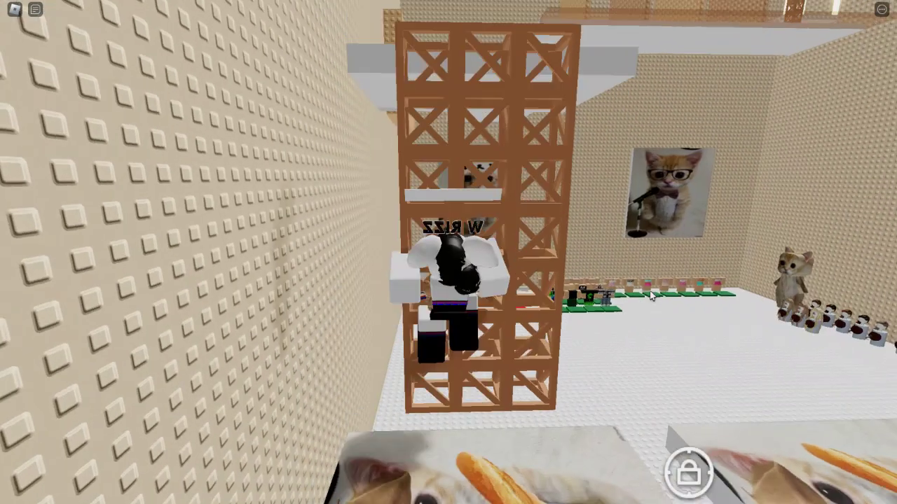
key("w")
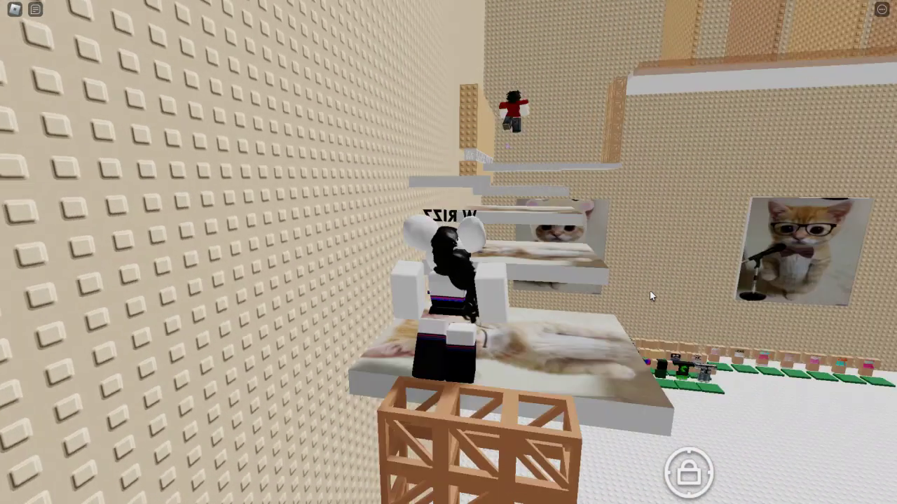
Step: Cross the cat-picture platforms to the white platform and start climbing the truss tower
key("w")
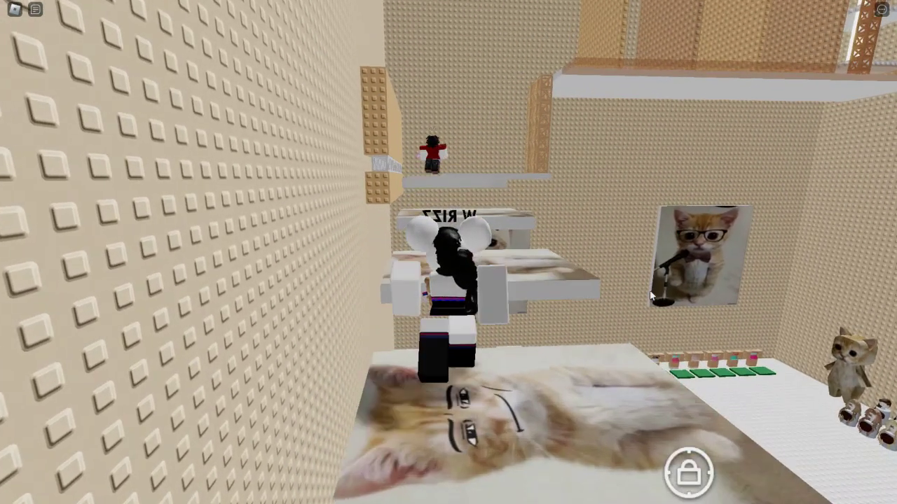
key("w")
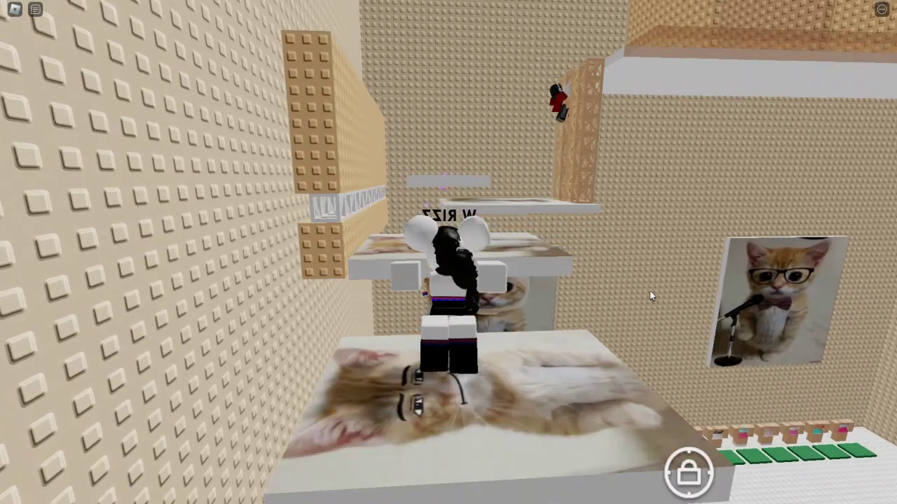
key("w")
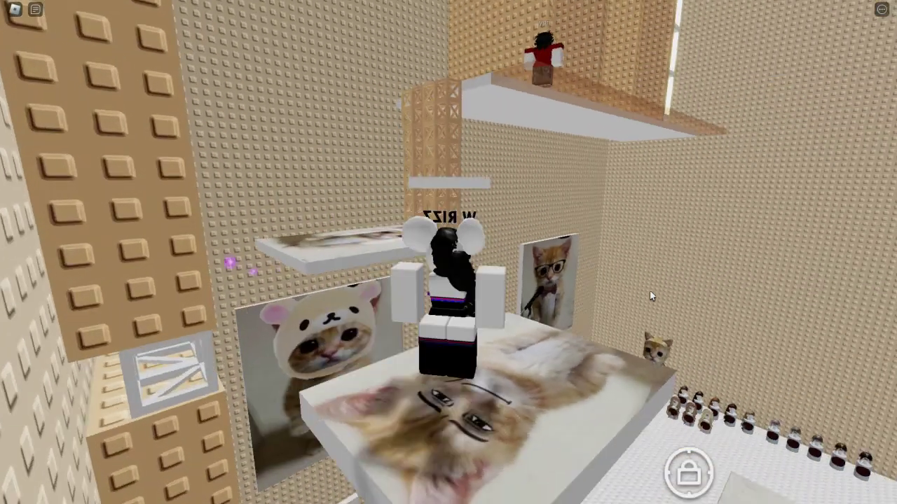
key("w")
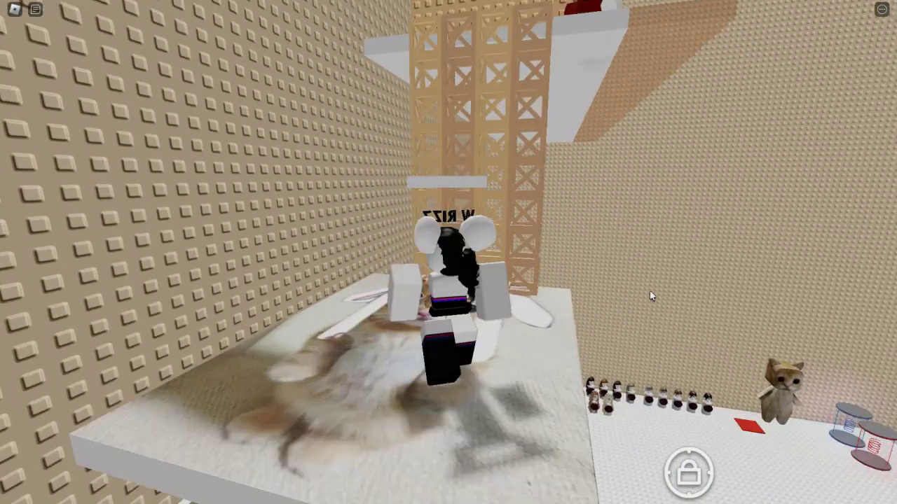
key("w")
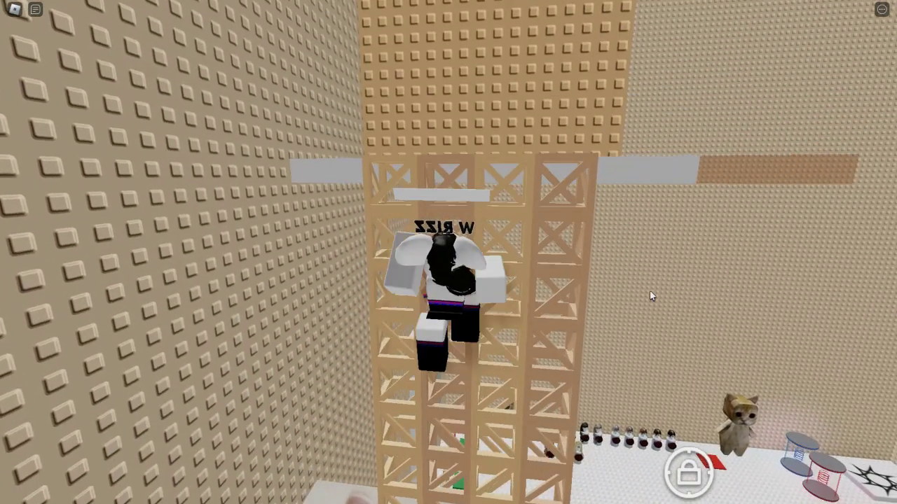
Step: Leave the first truss along the tan ledge, then climb the orange truss onto the white platform
key("w")
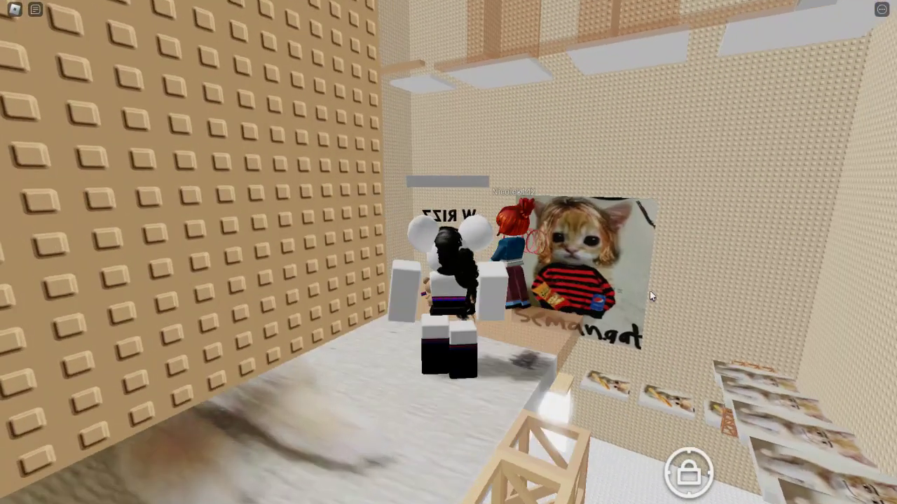
key("w")
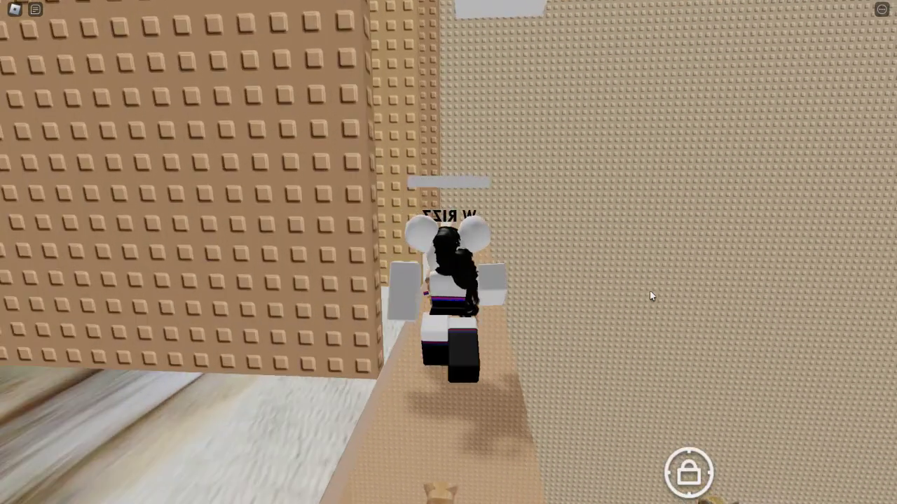
key("w")
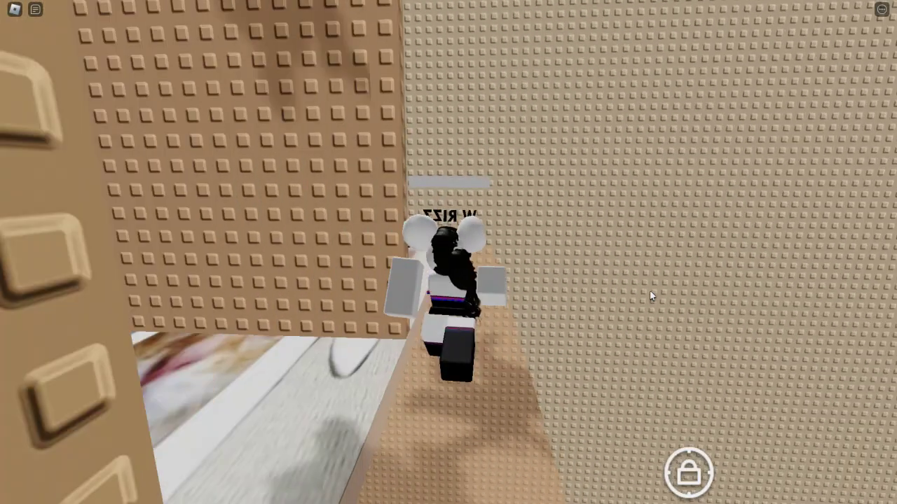
key("a")
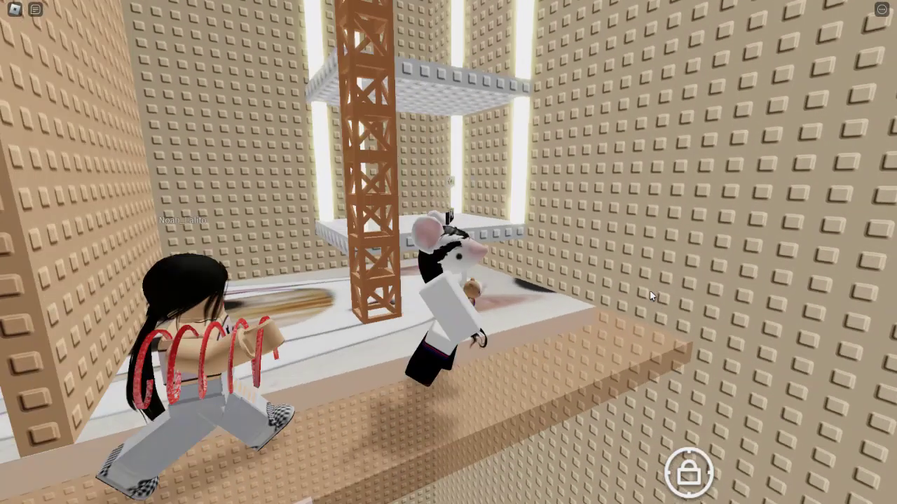
key("w")
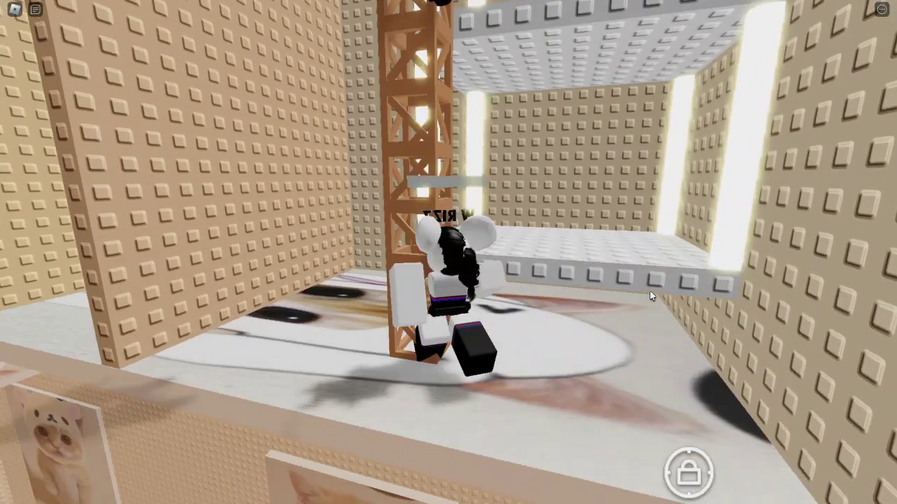
key("w")
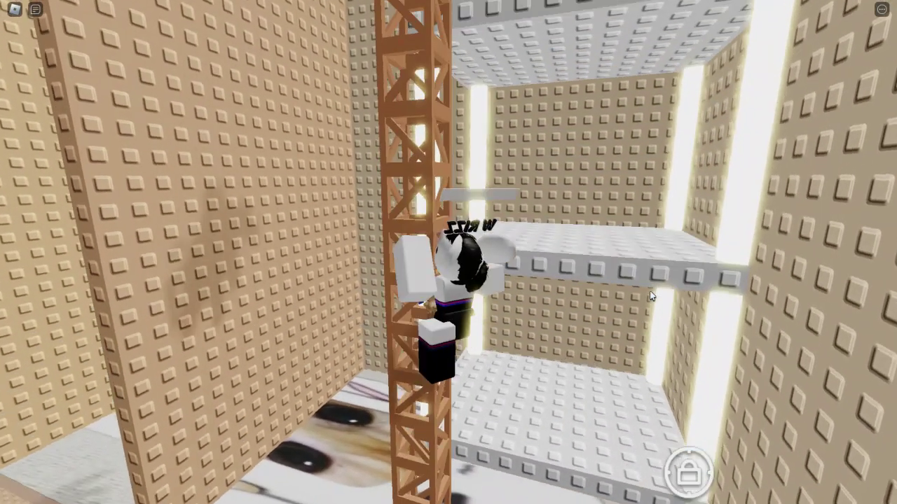
key("w")
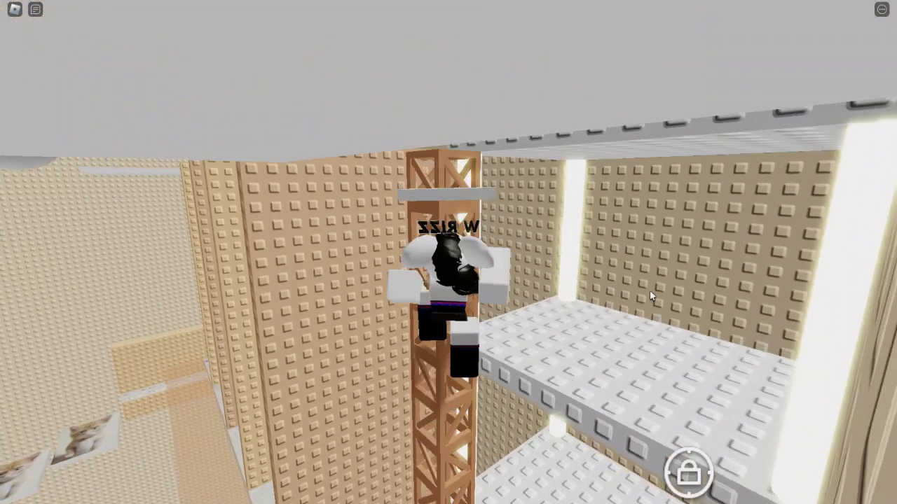
Step: Walk over the white and cat platforms, then along the narrow wooden beam and crossbeam
key("w")
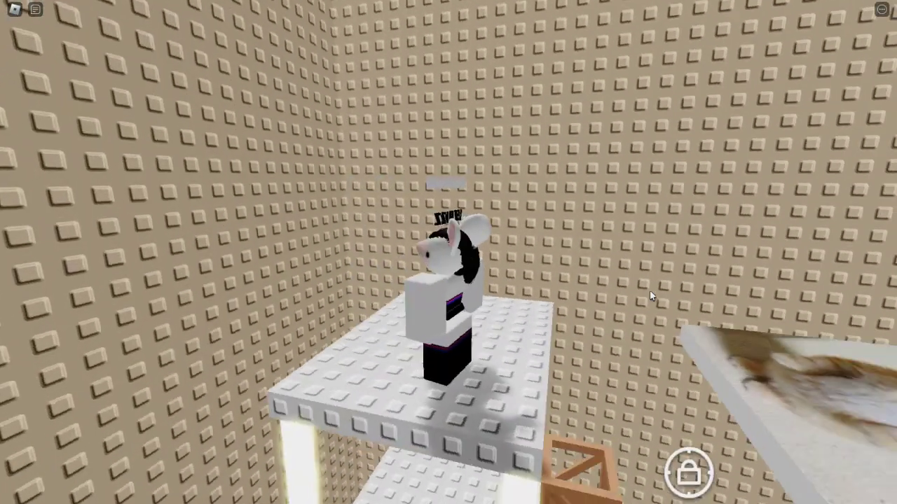
key("w")
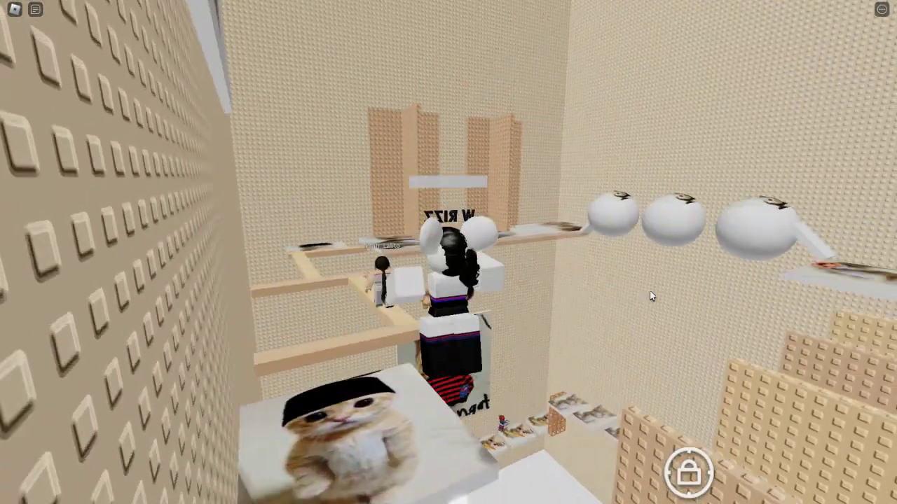
key("w")
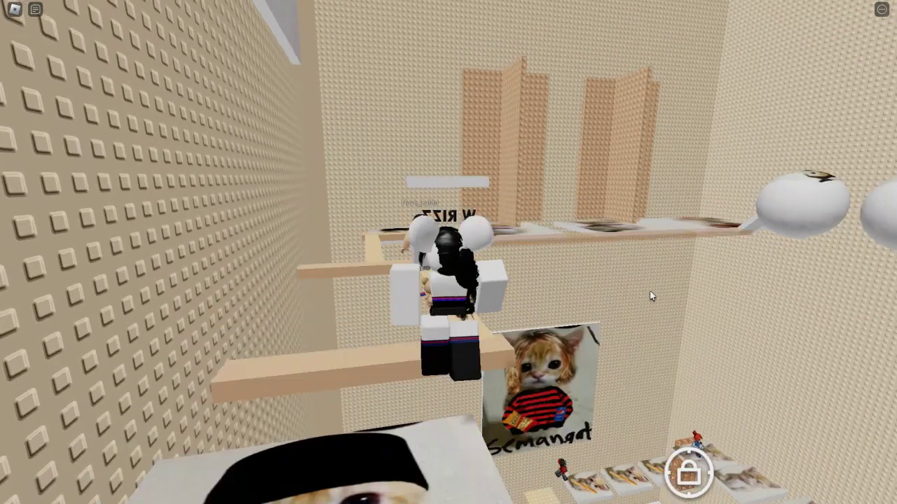
key("w")
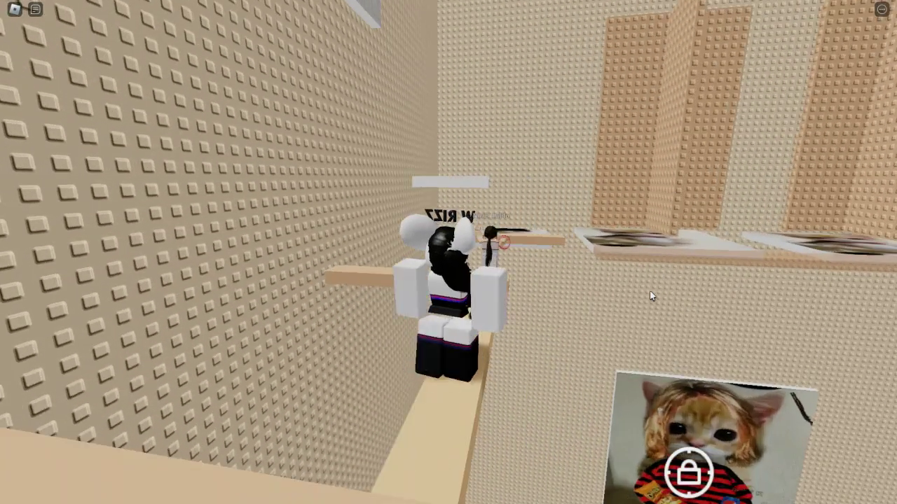
key("w")
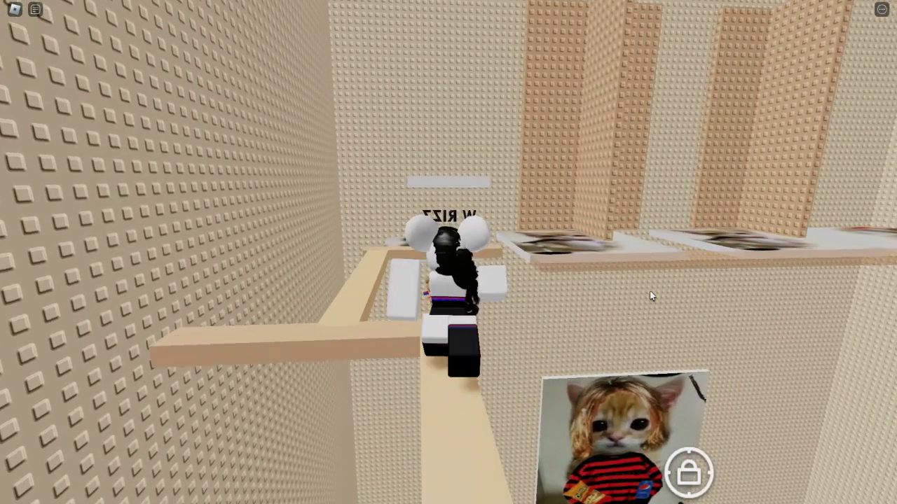
key("d")
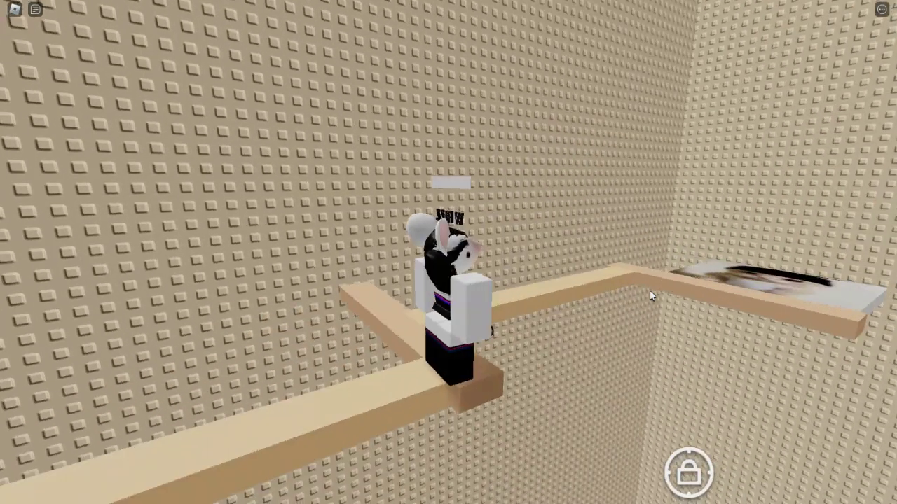
key("d")
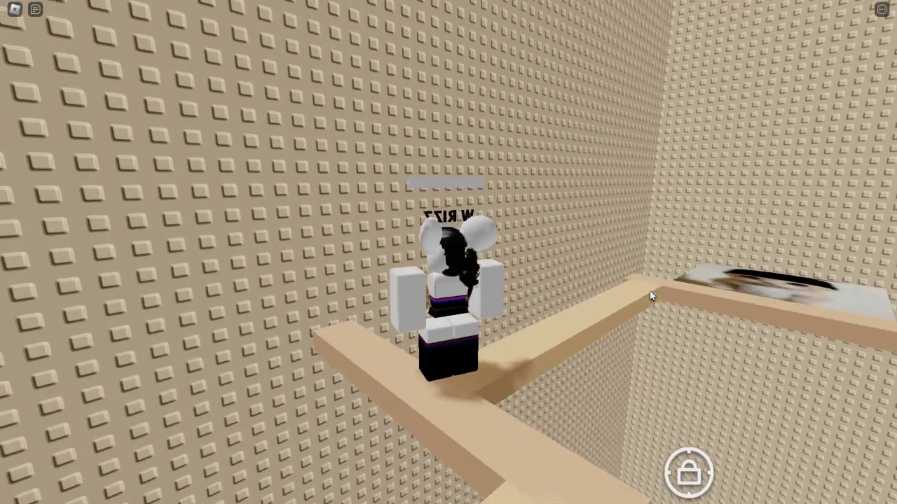
Step: Cross the cat ledges and jump across the spheres onto the white sphere
key("w")
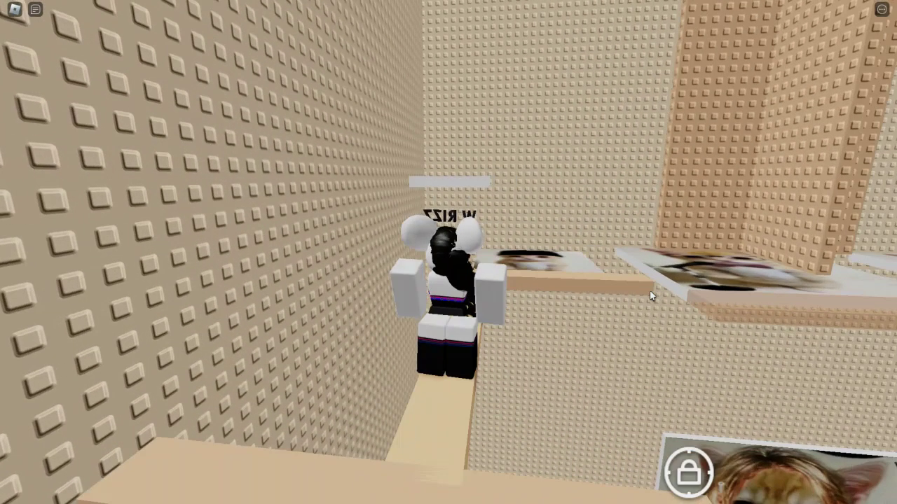
key("w")
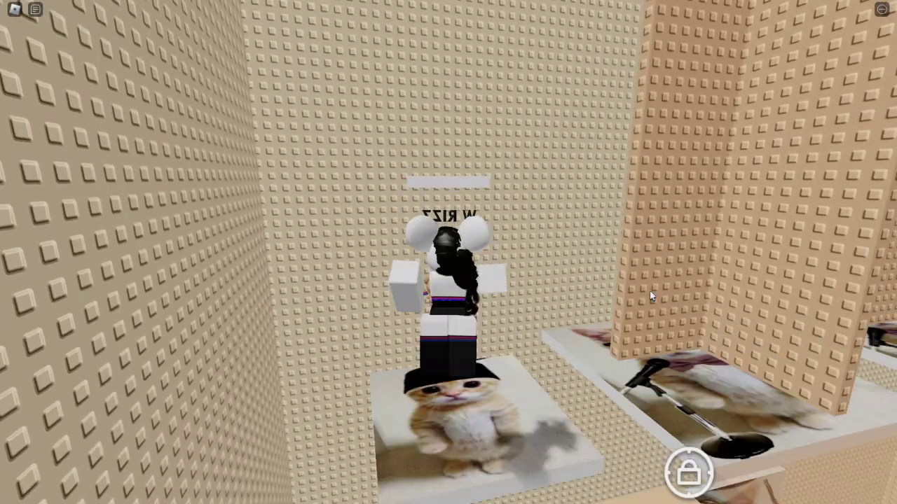
key("w")
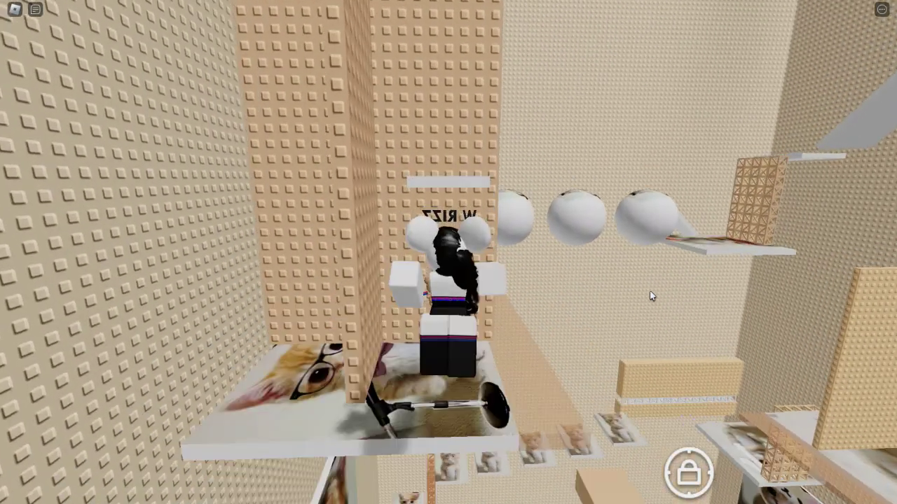
key("w")
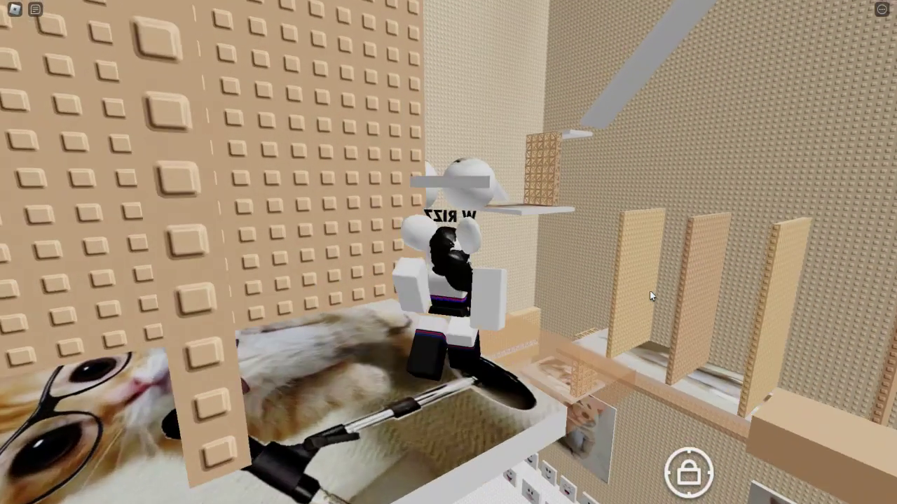
key("space")
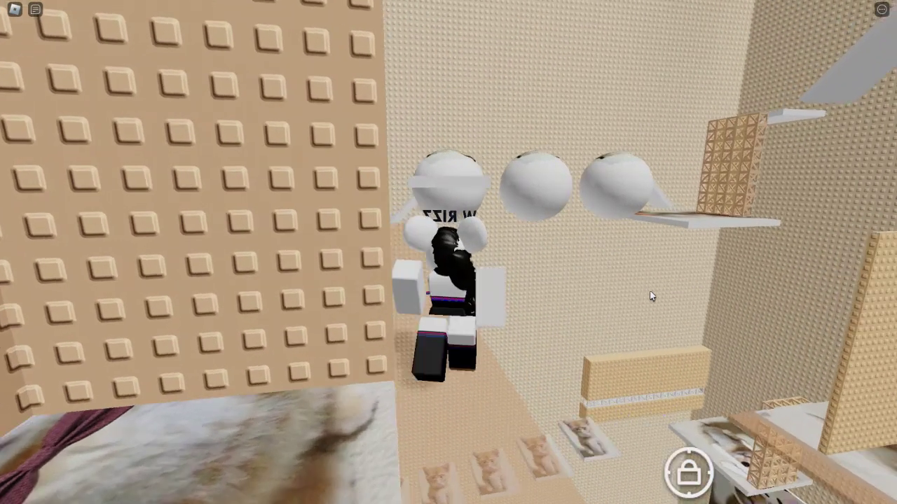
key("w")
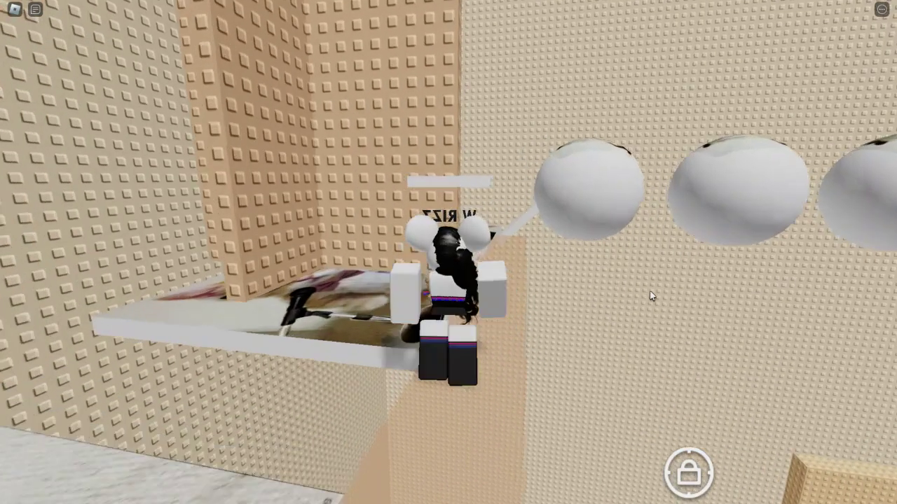
key("w")
key("w")
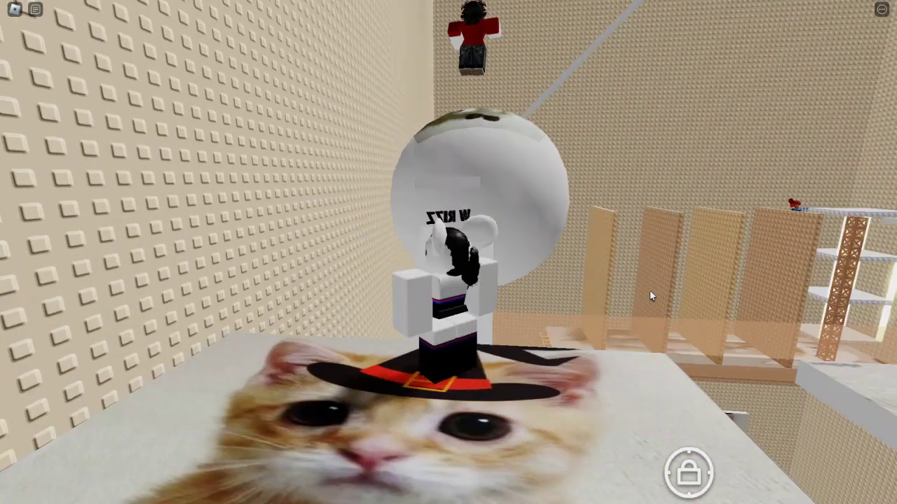
key("space")
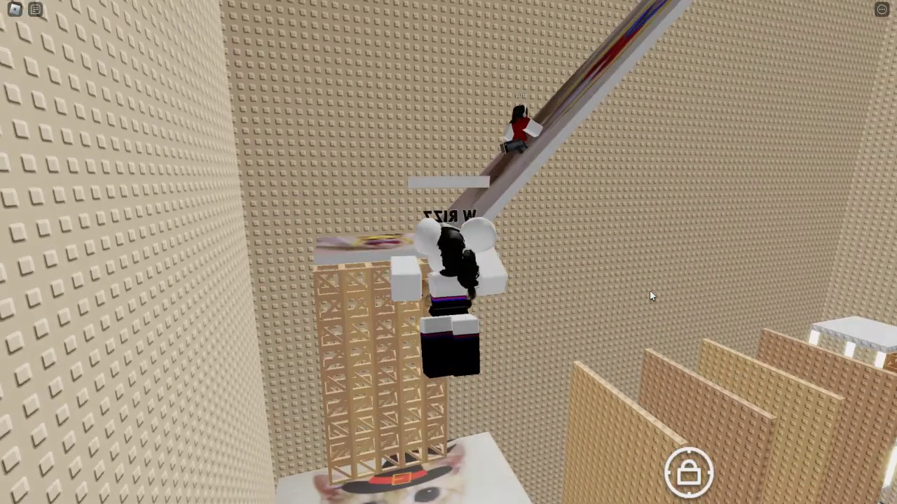
Step: Climb the lattice truss onto the cat platform and walk up the tilted cat-picture ramp
key("w")
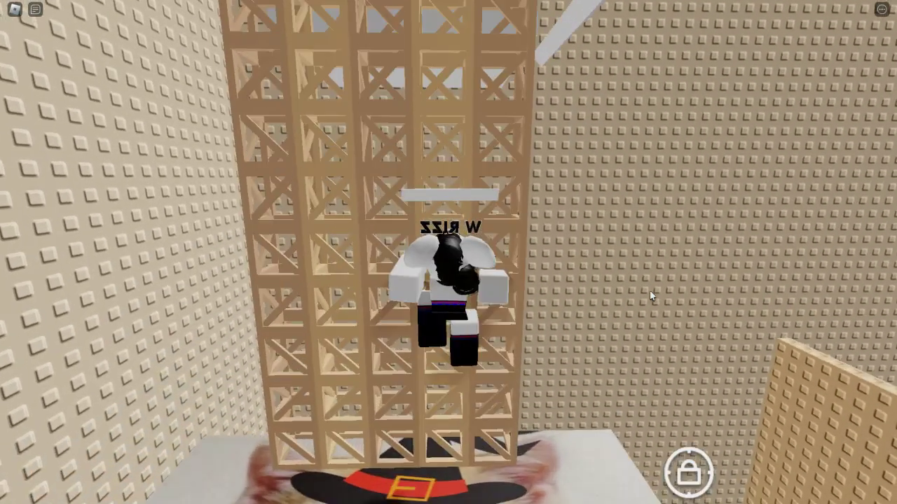
key("w")
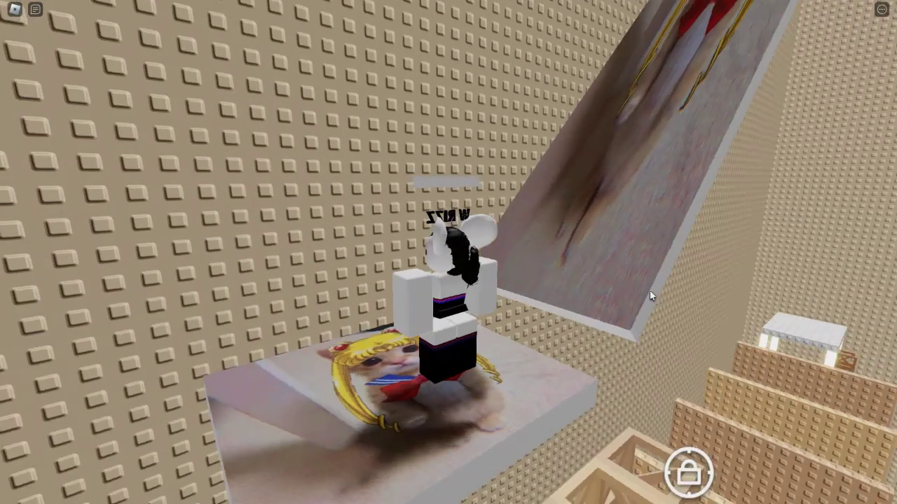
key("w")
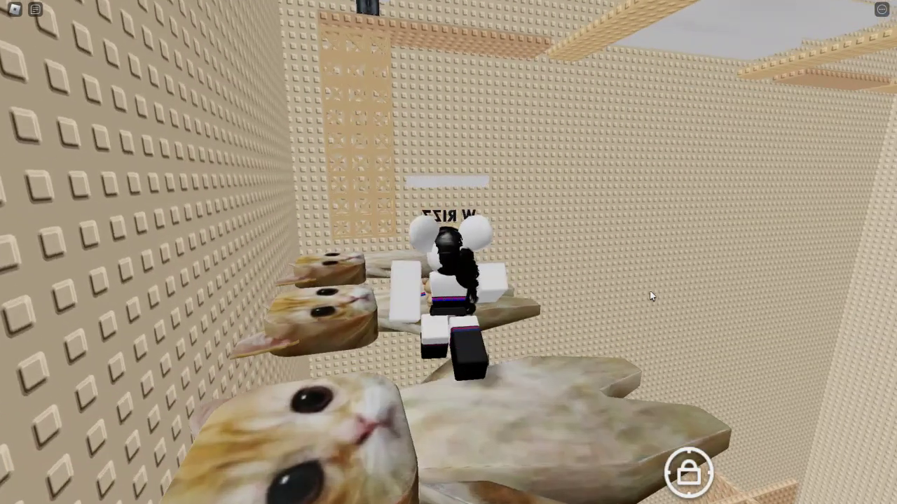
Step: Climb the next truss and step right onto the ledge at its top
key("w")
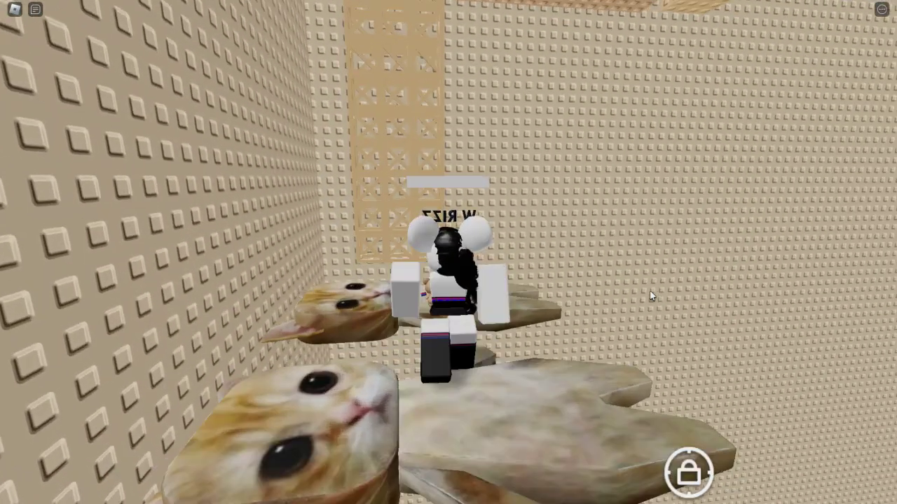
key("w")
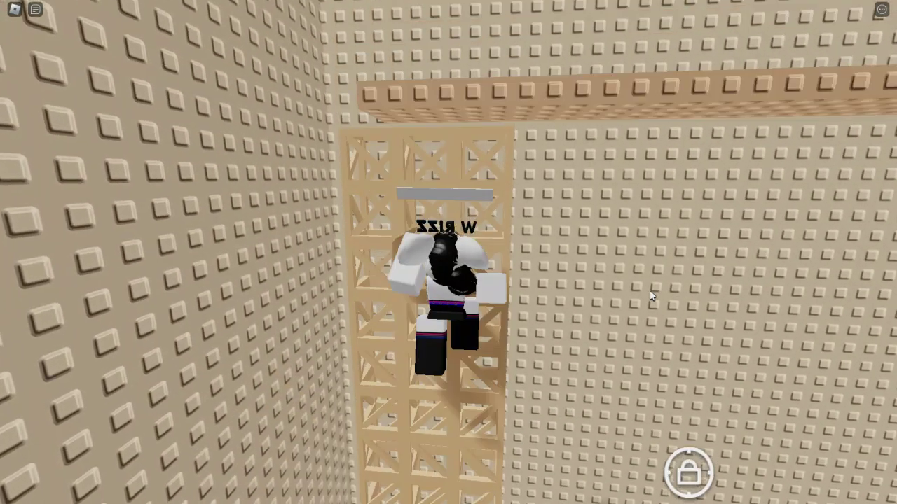
key("w")
key("d")
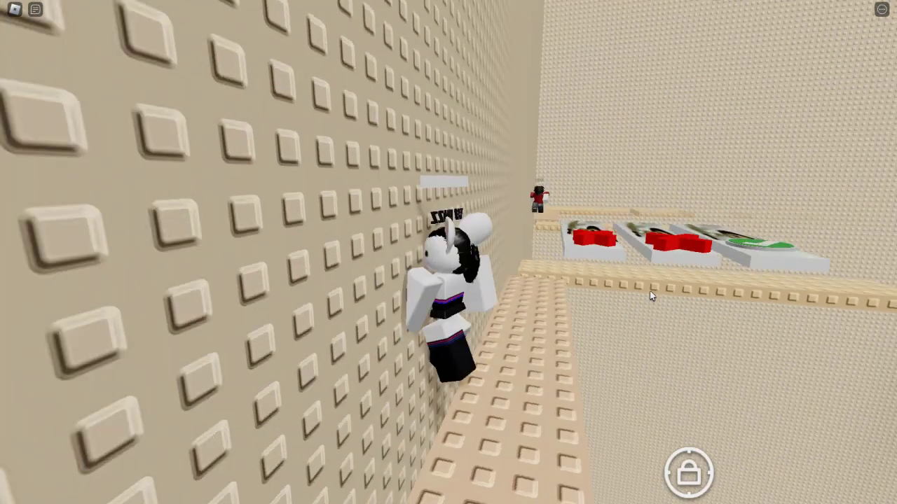
Step: Walk the tan ledge toward the red-cross pads and cross the green-check cat platform
key("w")
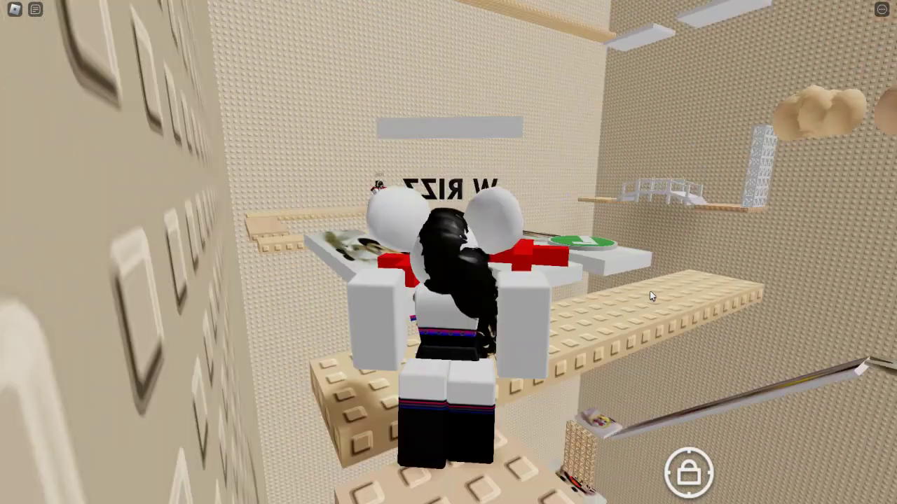
key("a")
key("w")
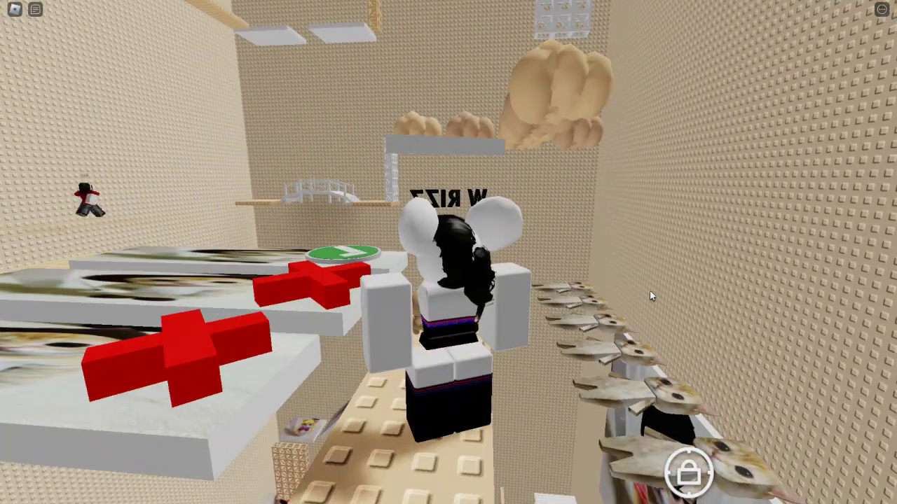
key("a")
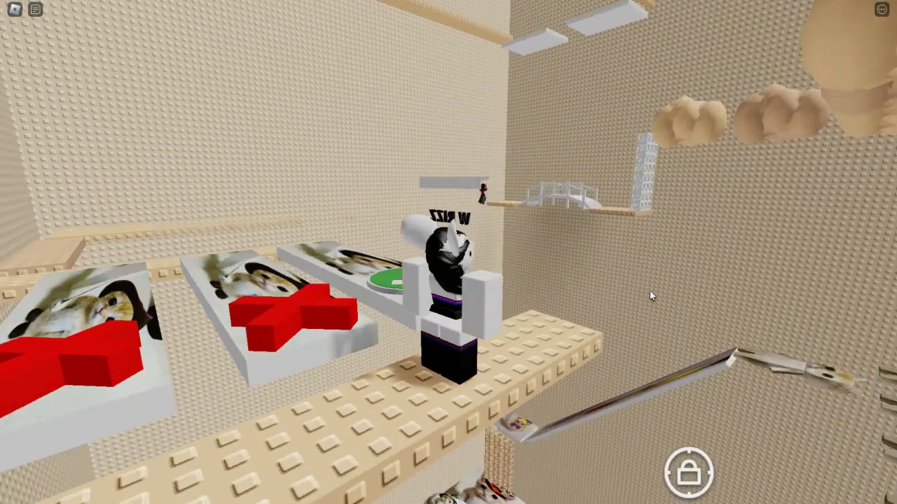
key("w")
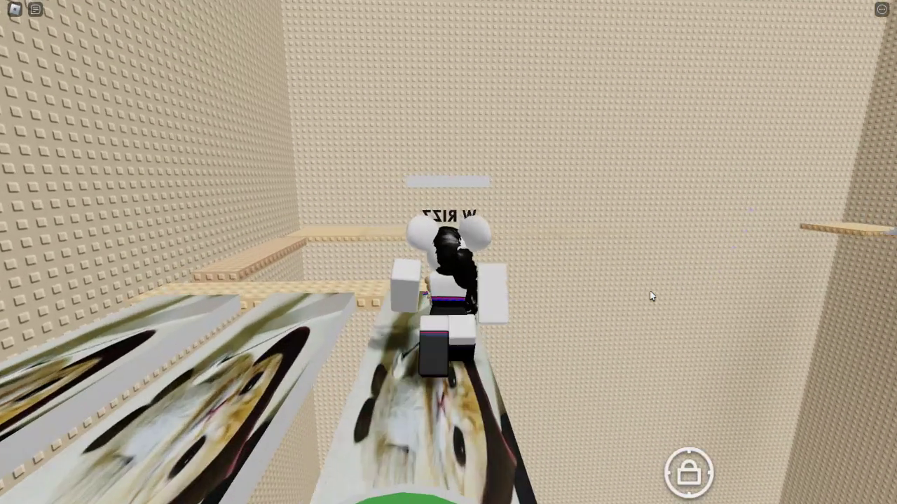
Step: Follow the tan beam along the wall and jump from its end to the ledge
key("a")
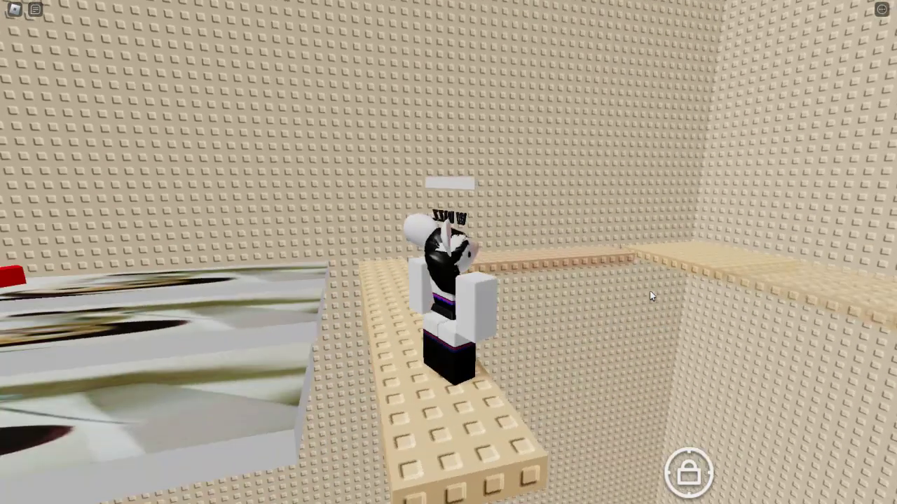
key("d")
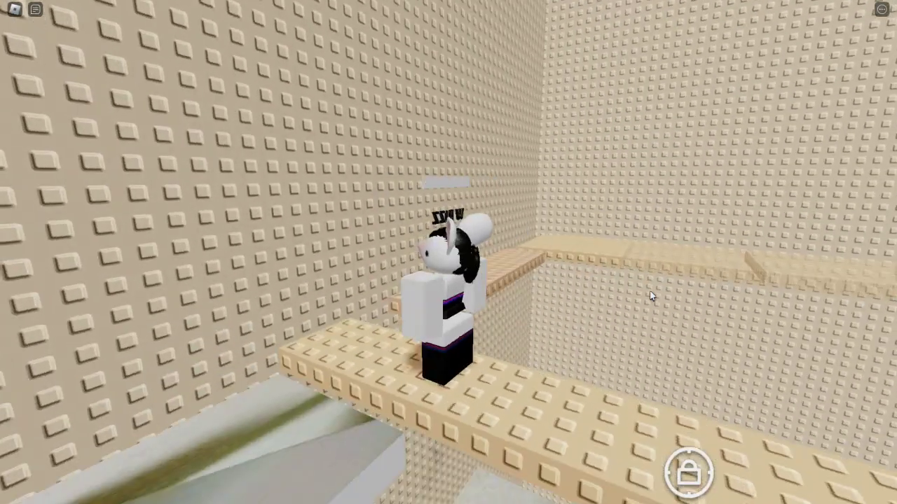
key("w")
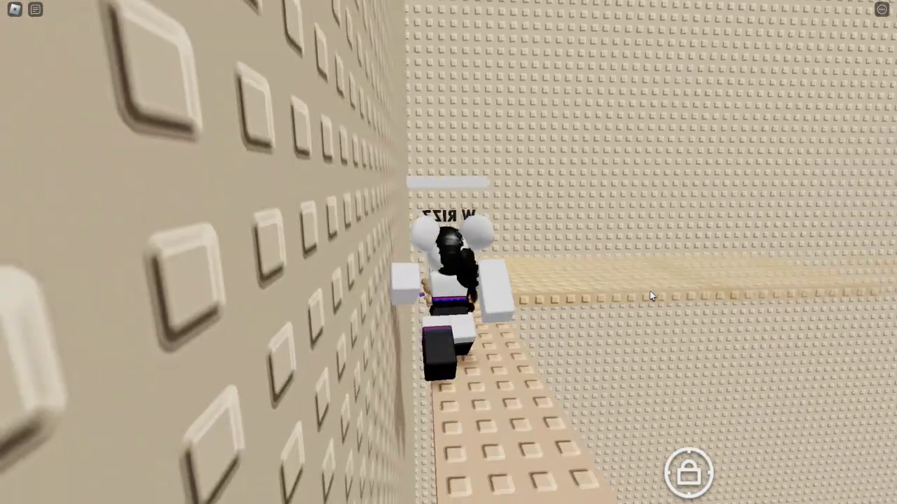
key("d")
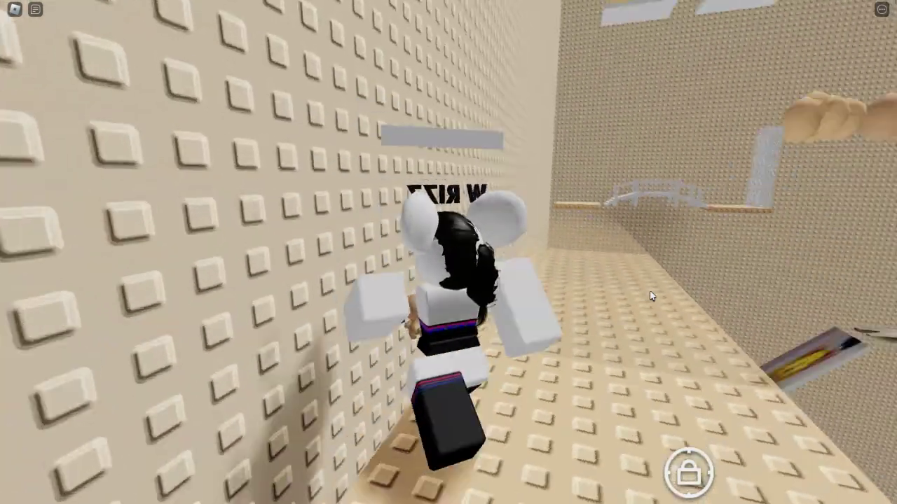
key("w")
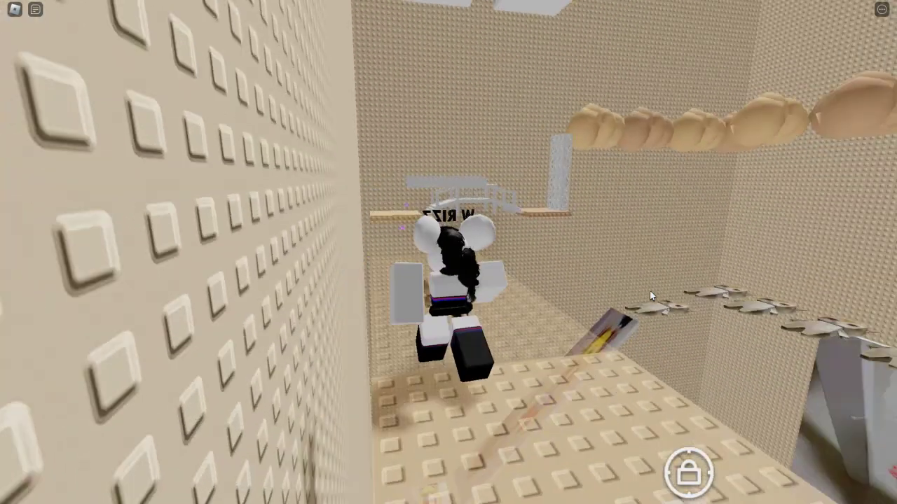
key("w")
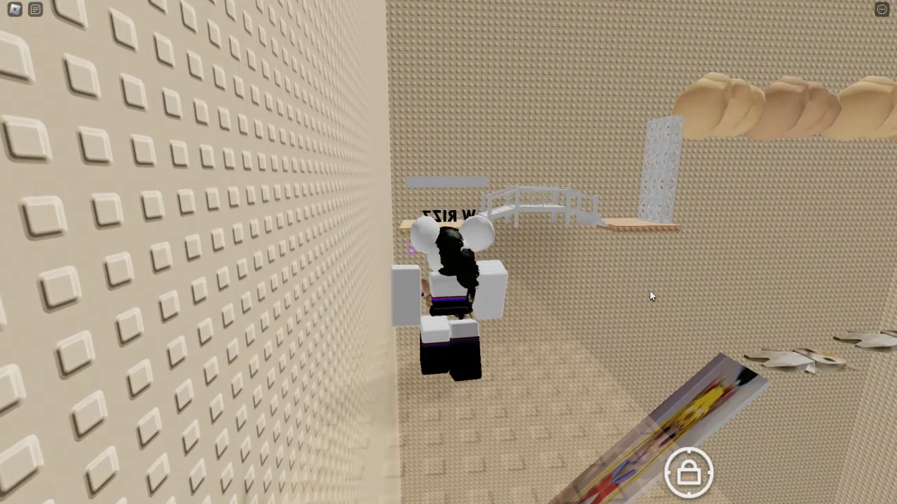
Step: Go up the stairs, cross the white bridge, and climb the lattice tower
key("w")
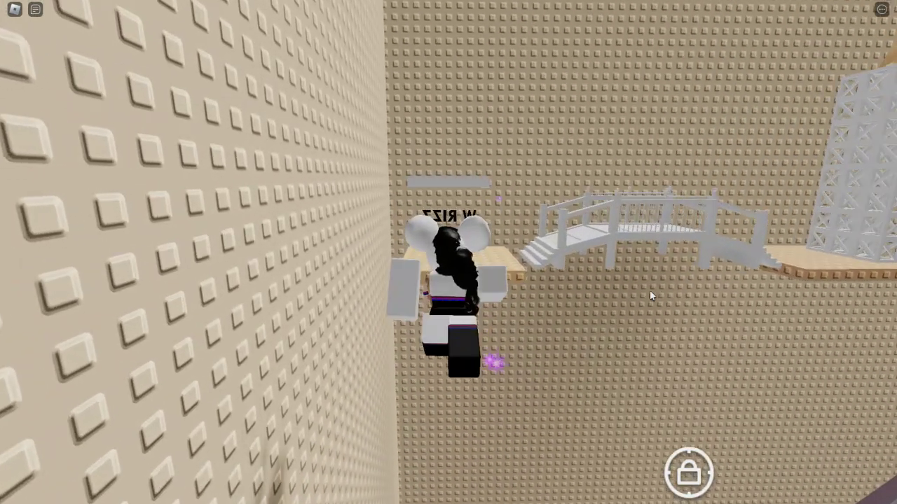
key("w")
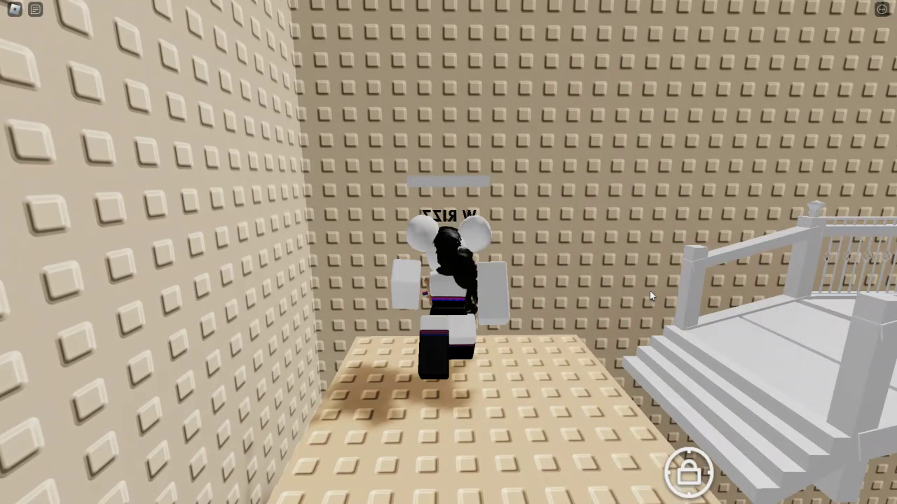
key("w")
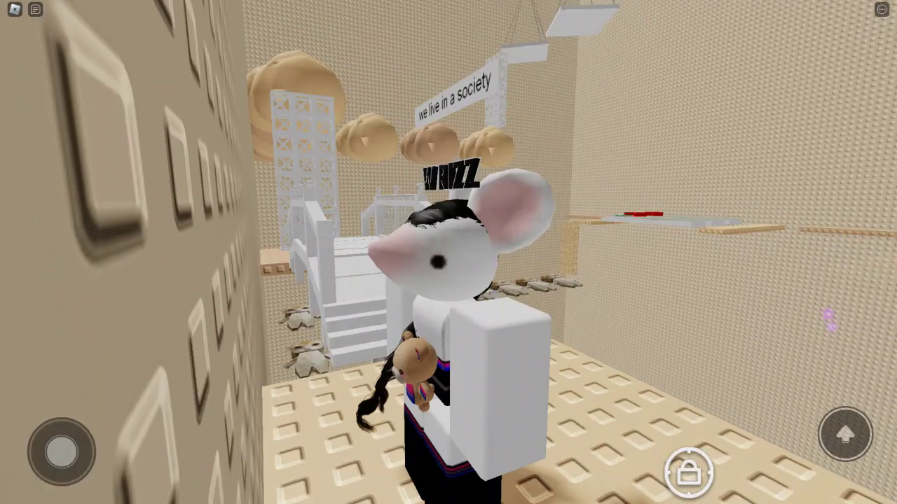
key("w")
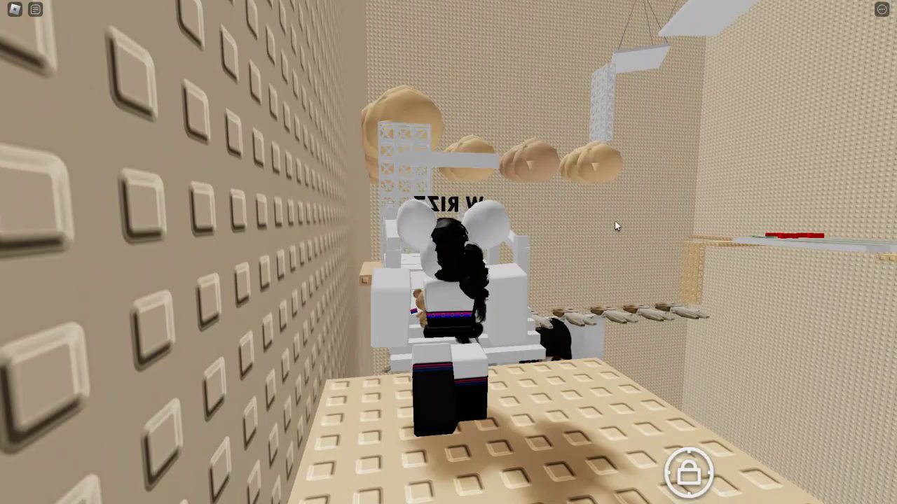
key("w")
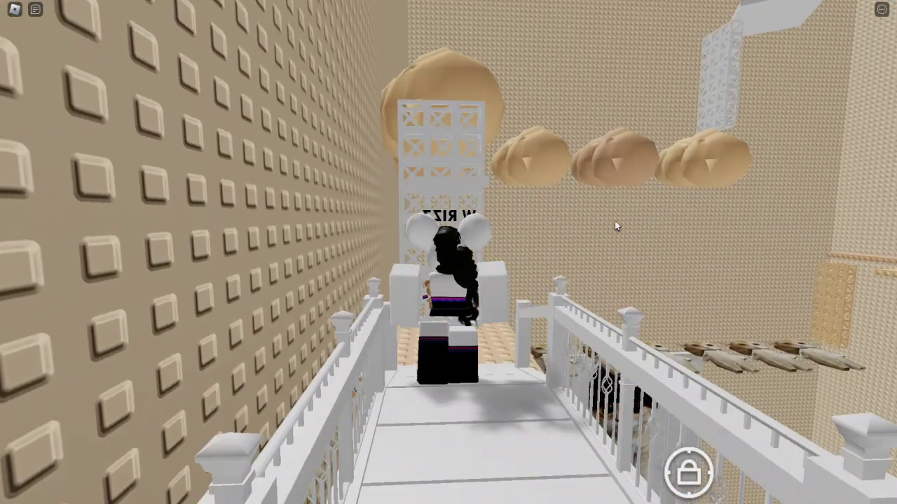
key("w")
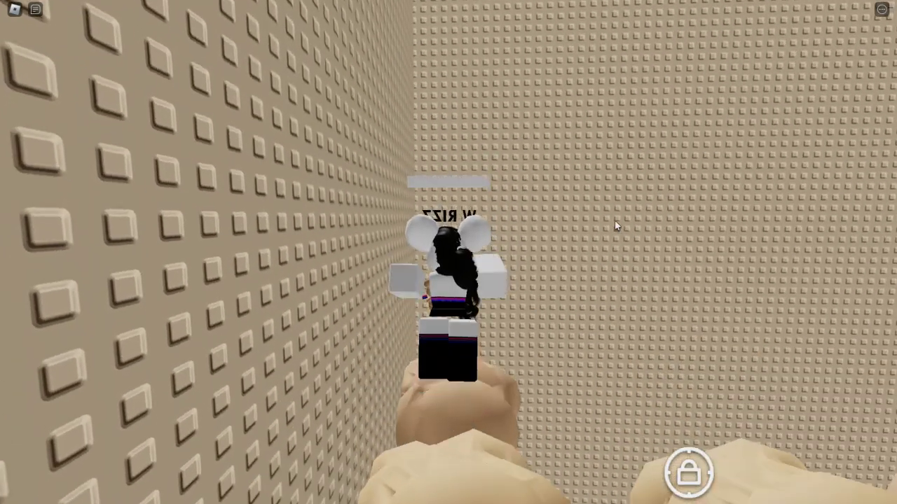
Step: Head from the tower into the room and jump onto the hanging swing platforms
key("w")
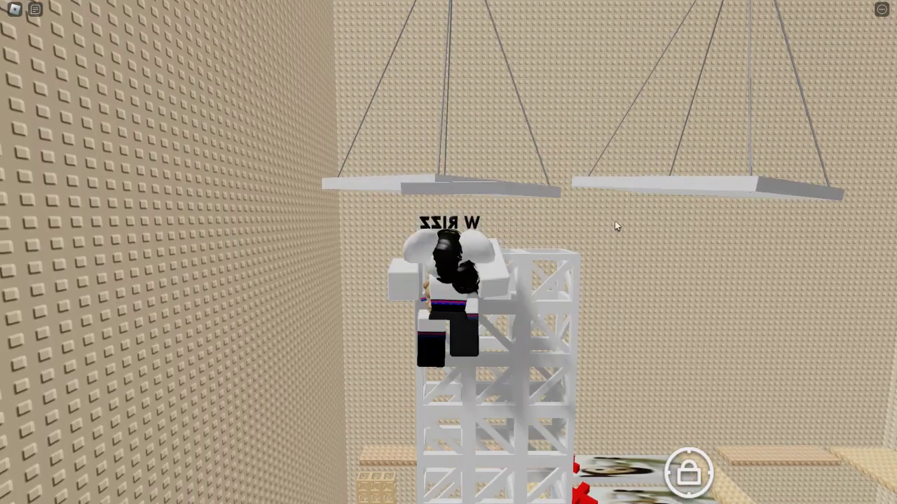
key("space")
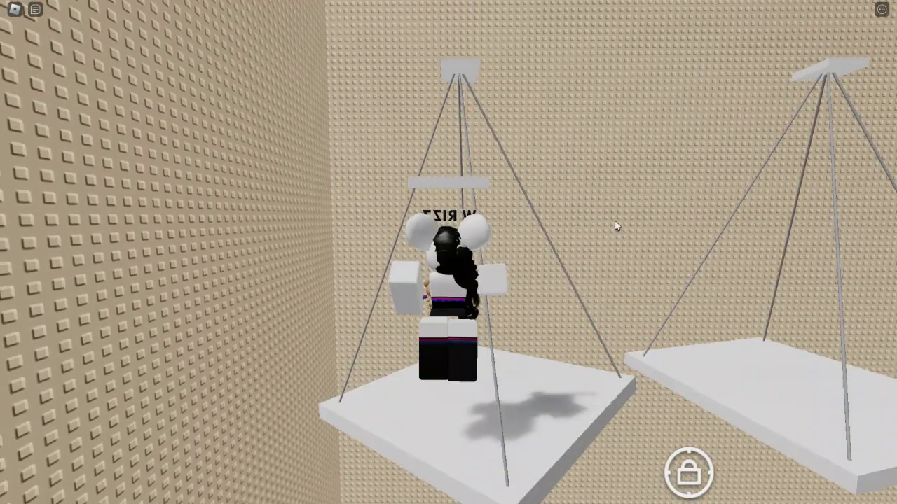
key("w")
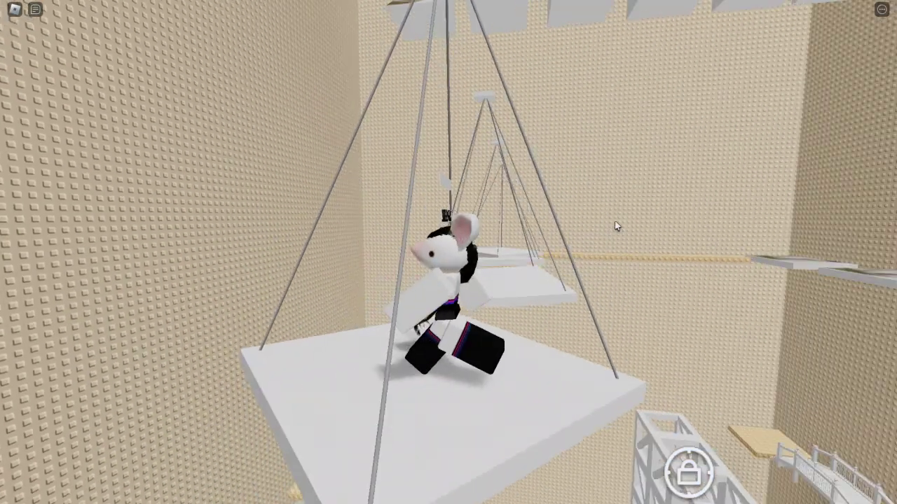
key("space")
key("w")
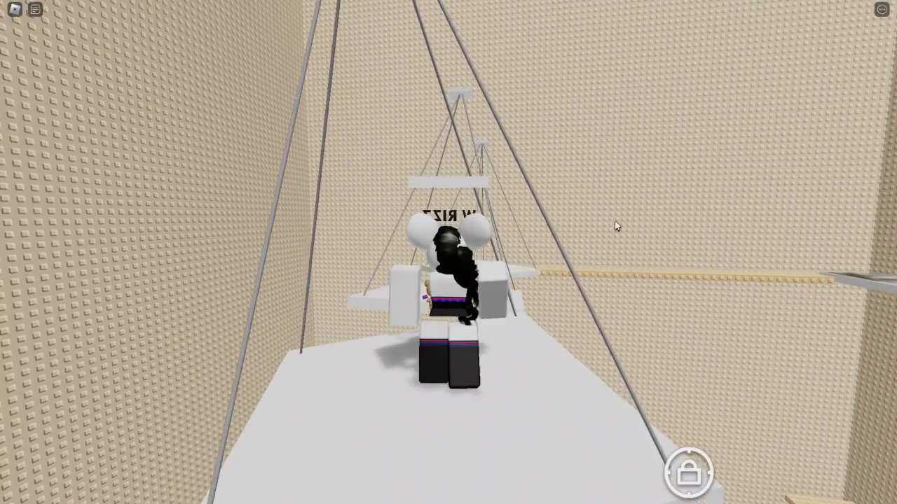
Step: Cross the swinging platform, jump off, and bring up the screen-recording stop controls
key("w")
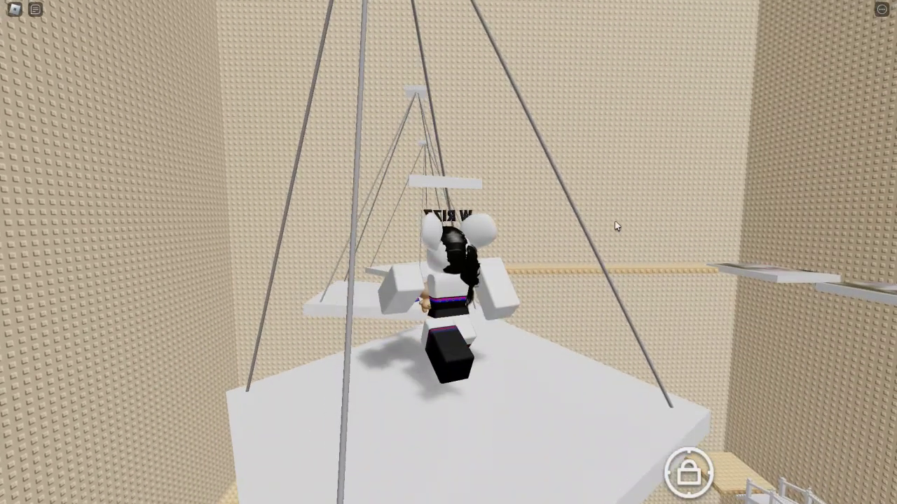
key("w")
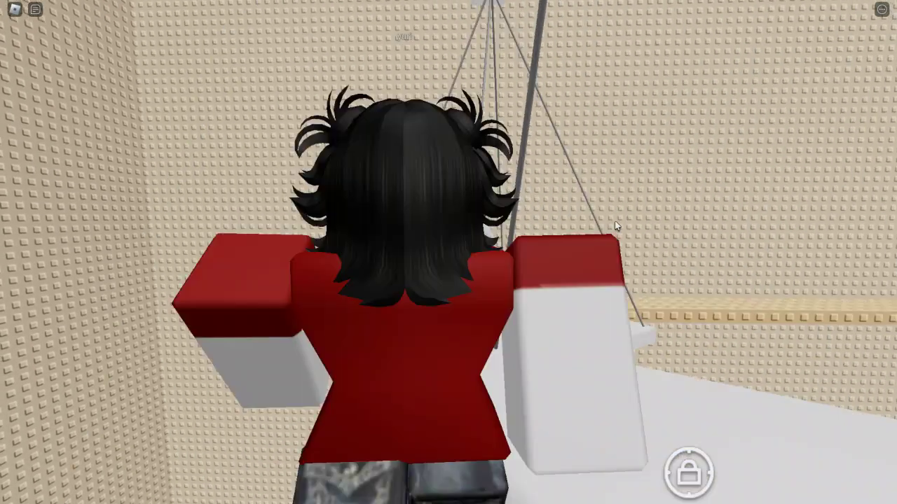
key("space")
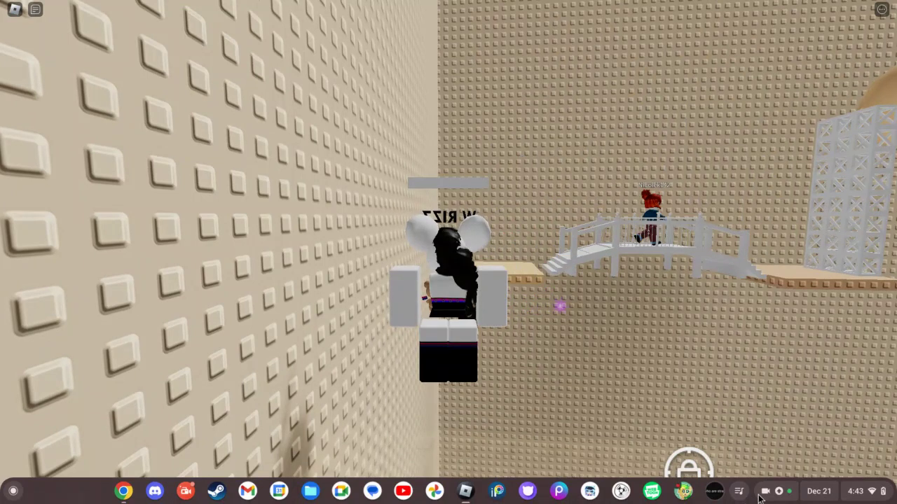
left_click(764, 491)
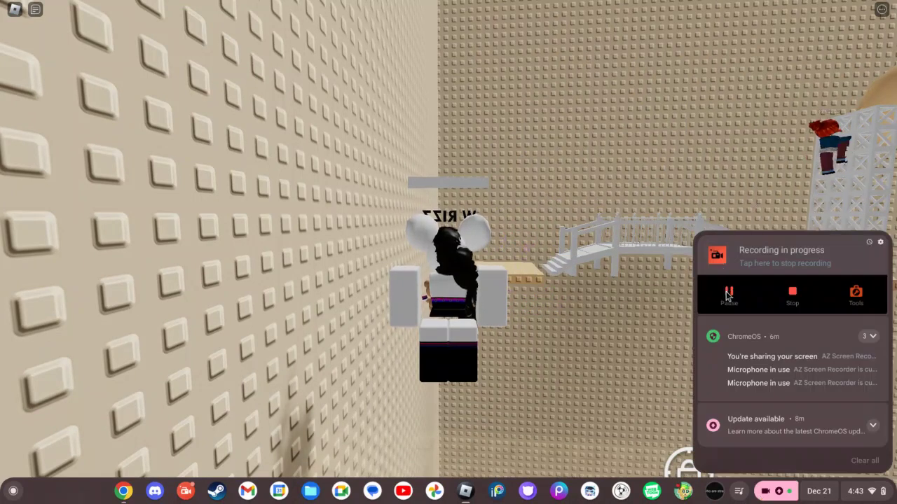